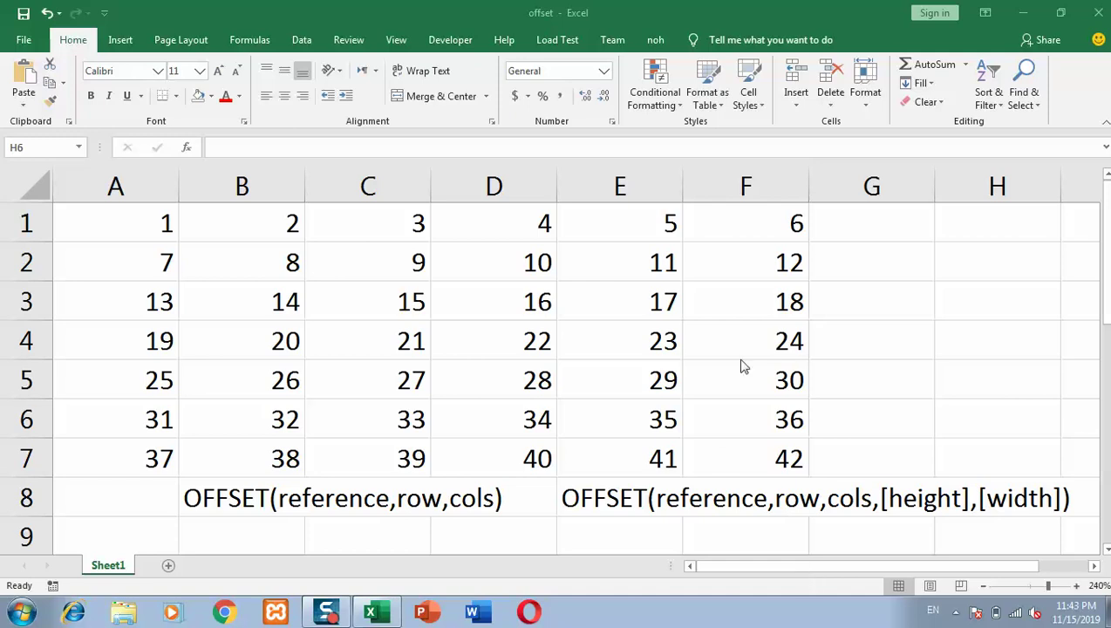
Fill cell A1 with yellow to mark it as the OFFSET reference cell
click(160, 222)
click(210, 96)
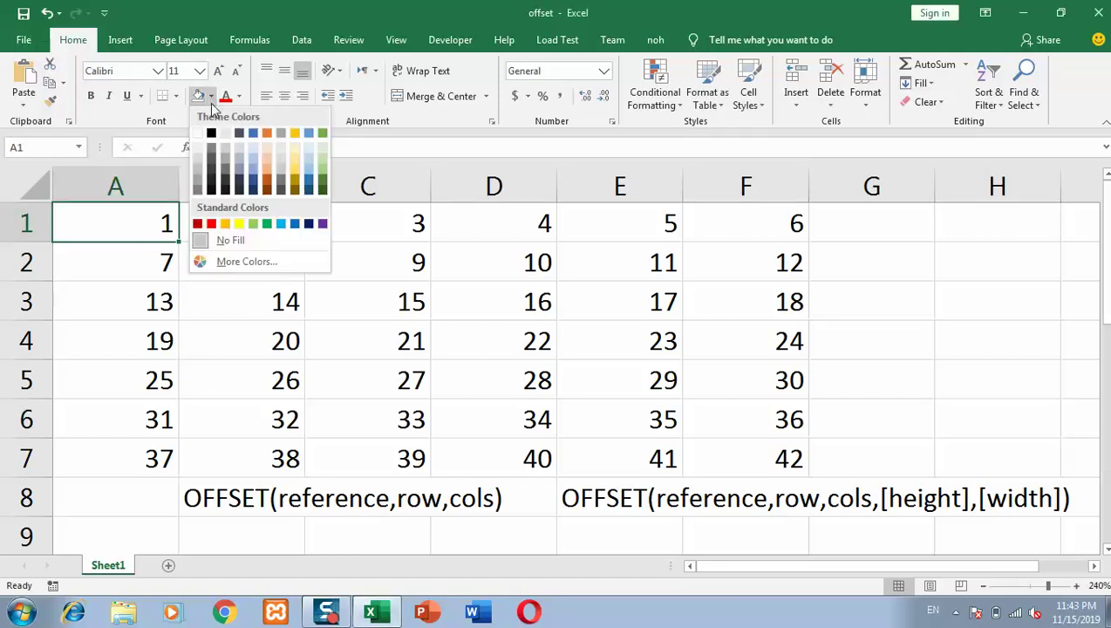
click(239, 225)
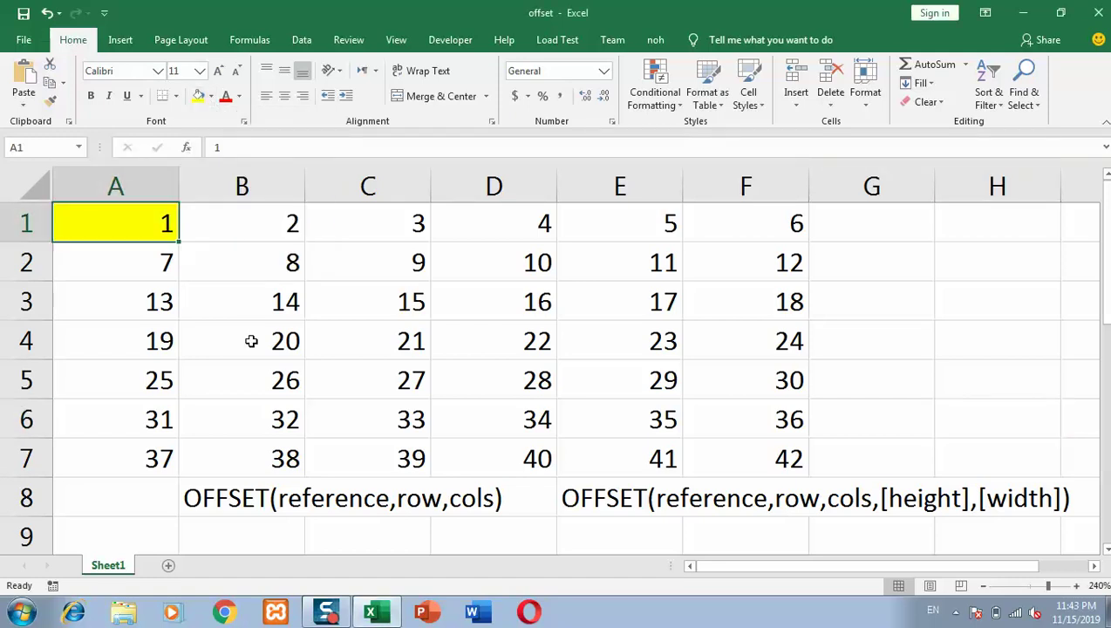
click(250, 342)
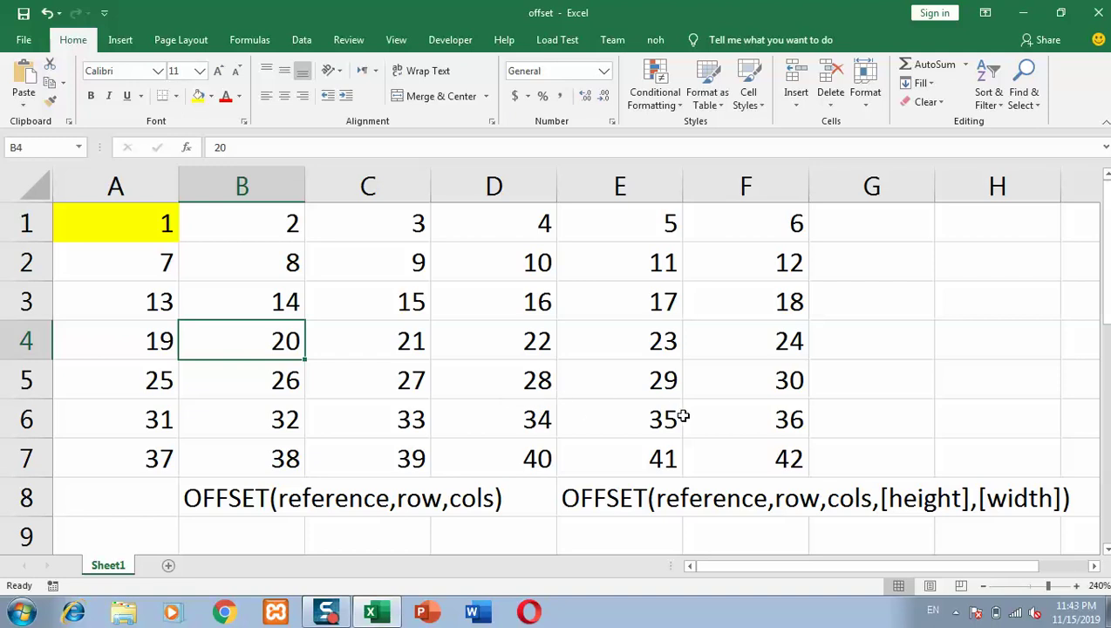
Fill the range E5:F7 with light blue to mark the target range
drag(637, 377, 729, 440)
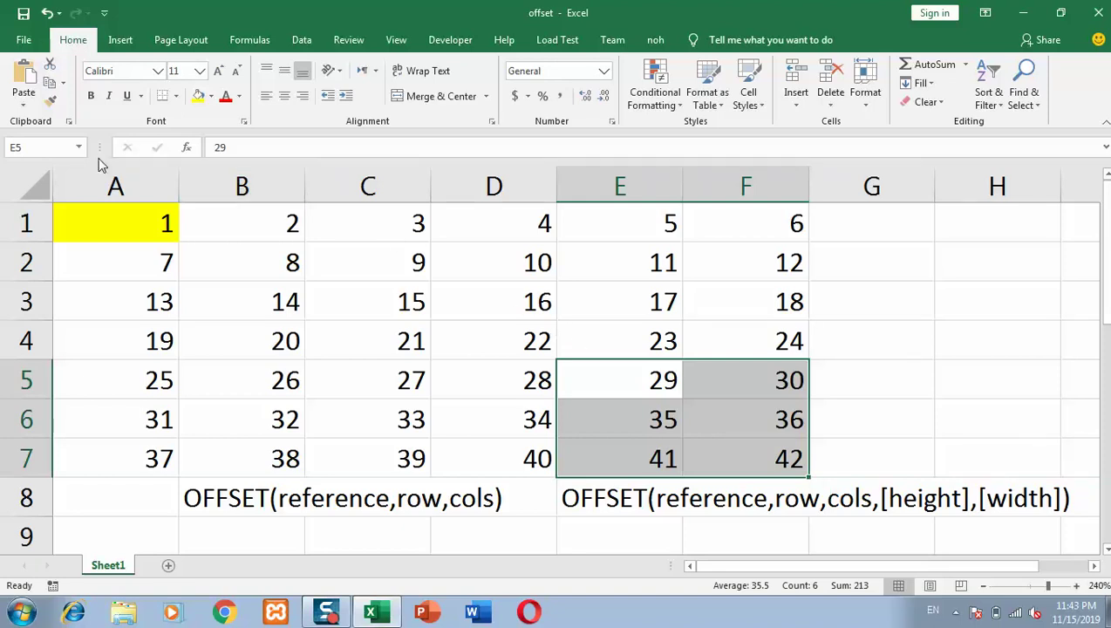
click(211, 96)
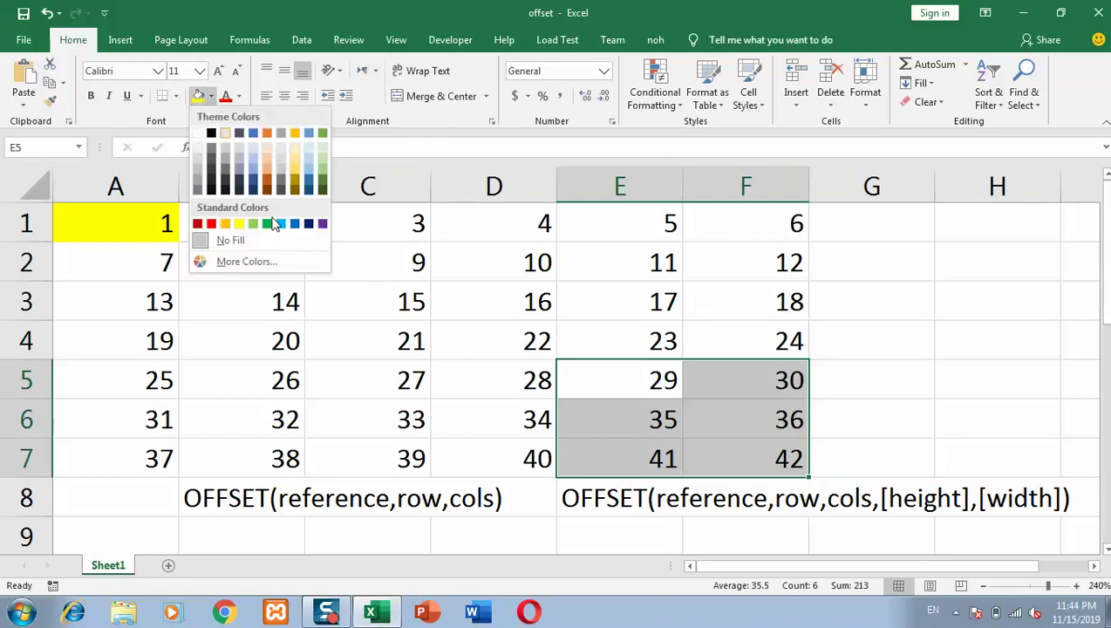
click(281, 224)
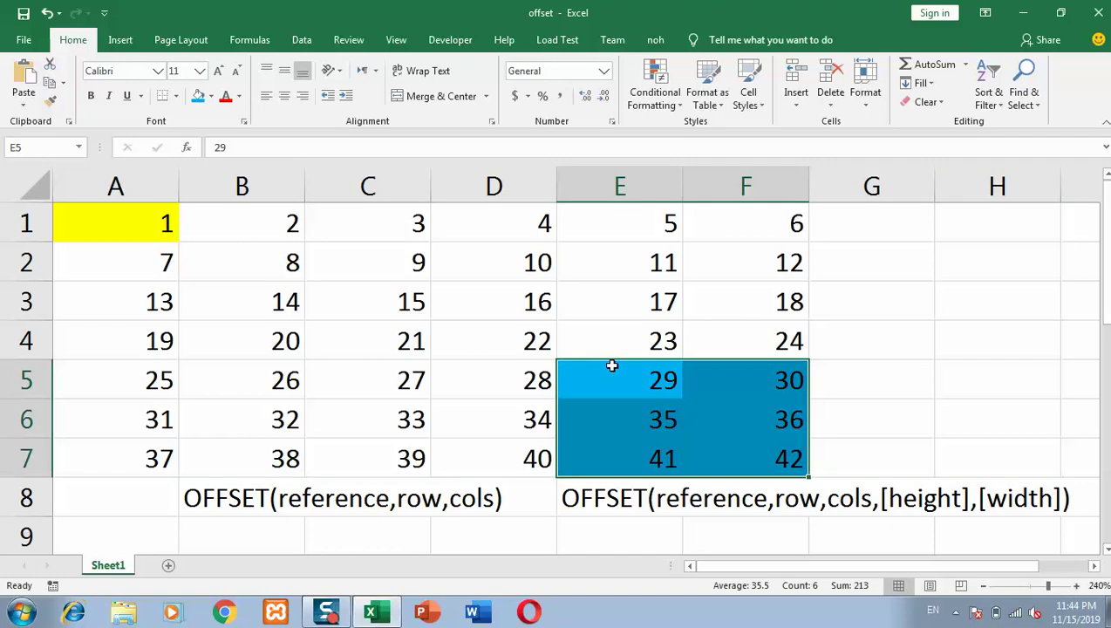
Enter =SUM(OFFSET(A1,4,4,3,2)) in G7 to total the blue range relative to A1
click(890, 450)
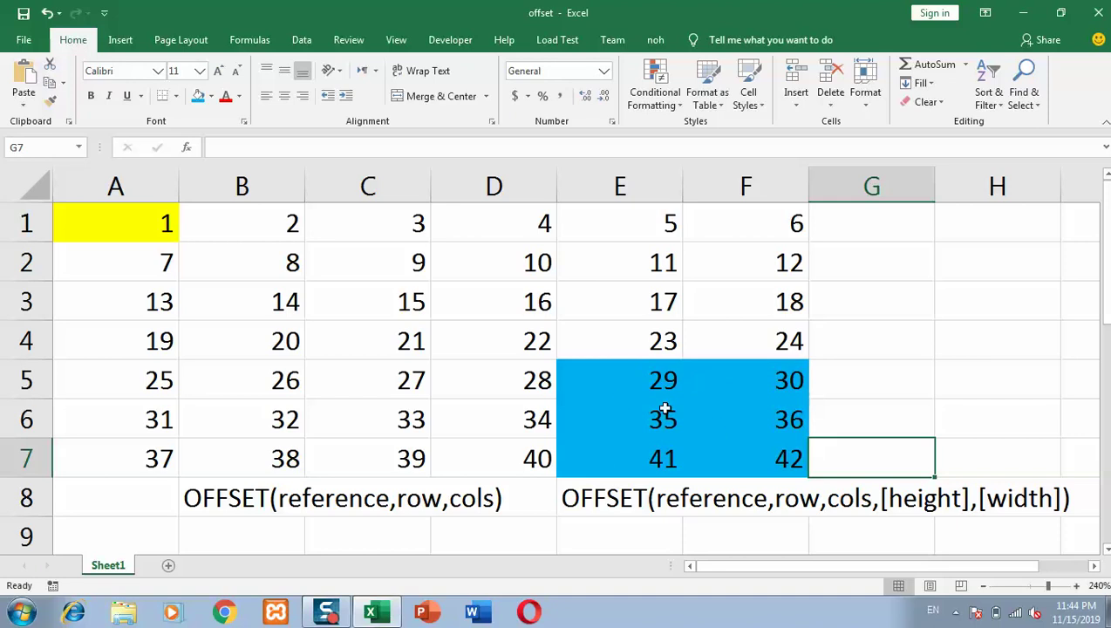
double_click(879, 467)
text(=)
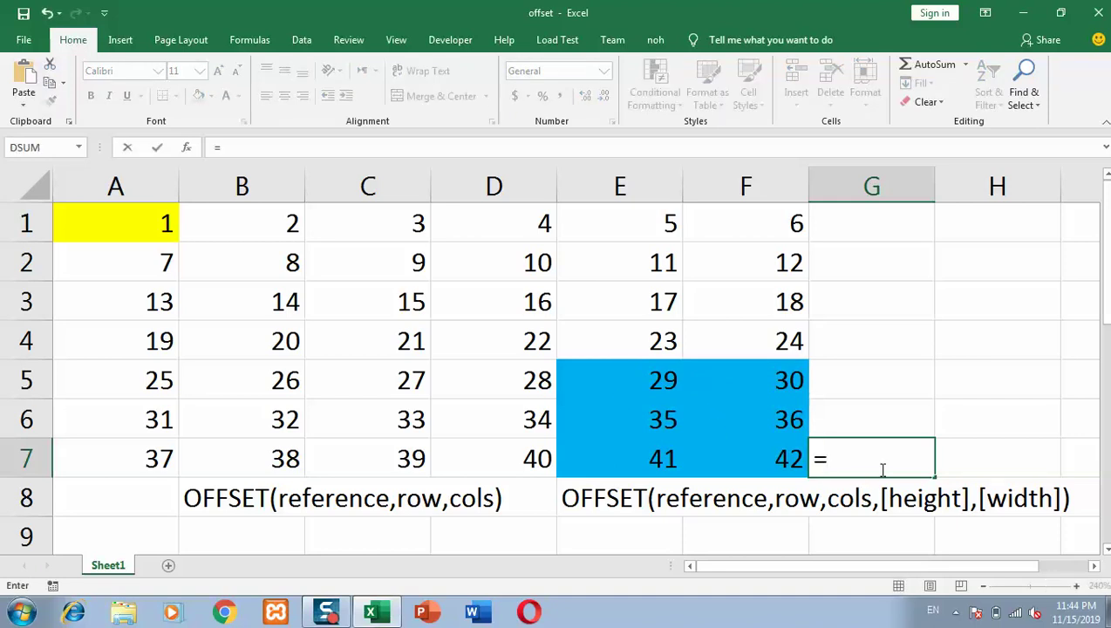
text(sum)
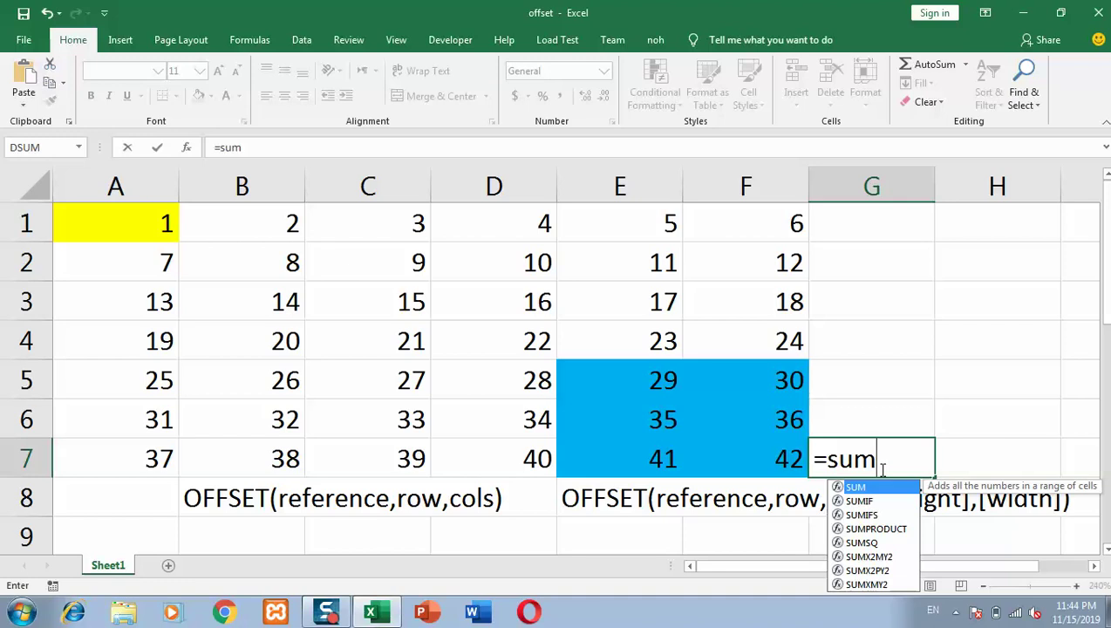
key(Tab)
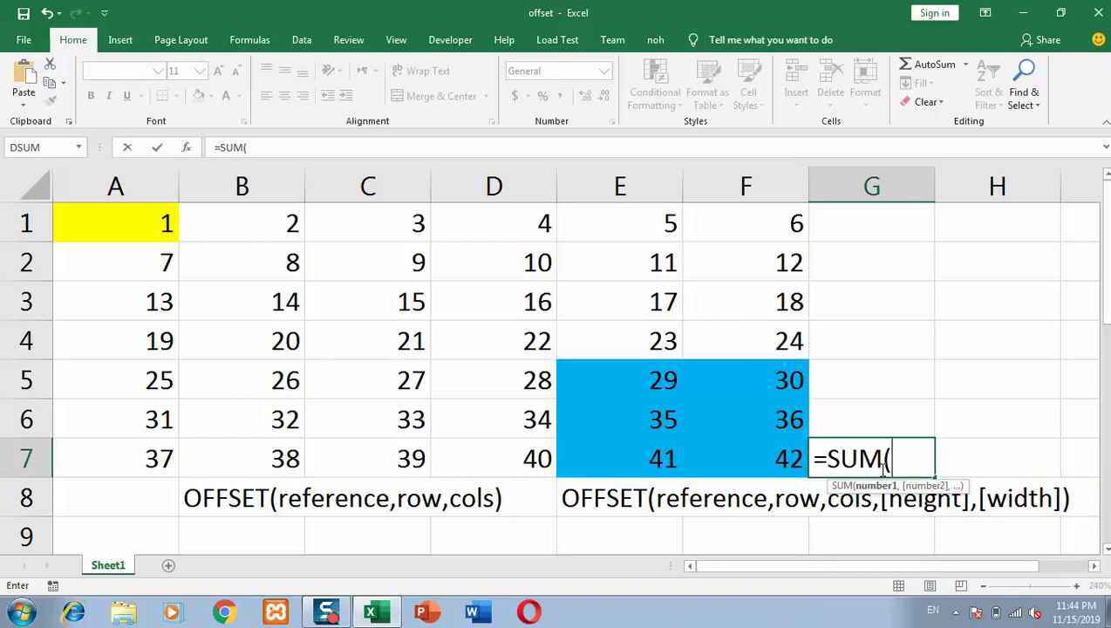
text(off)
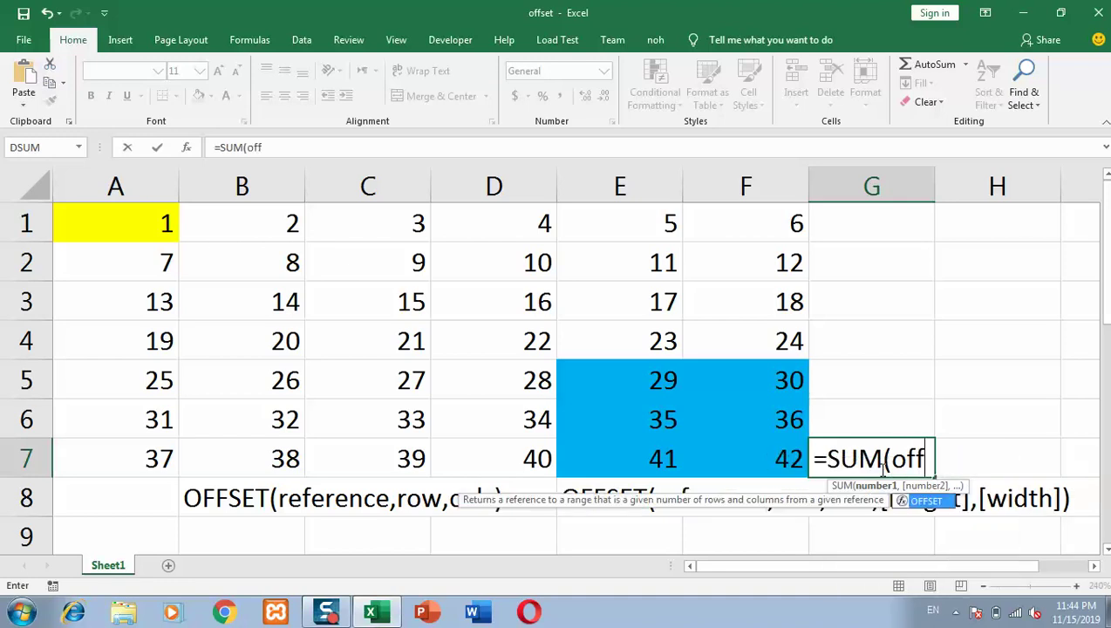
key(Tab)
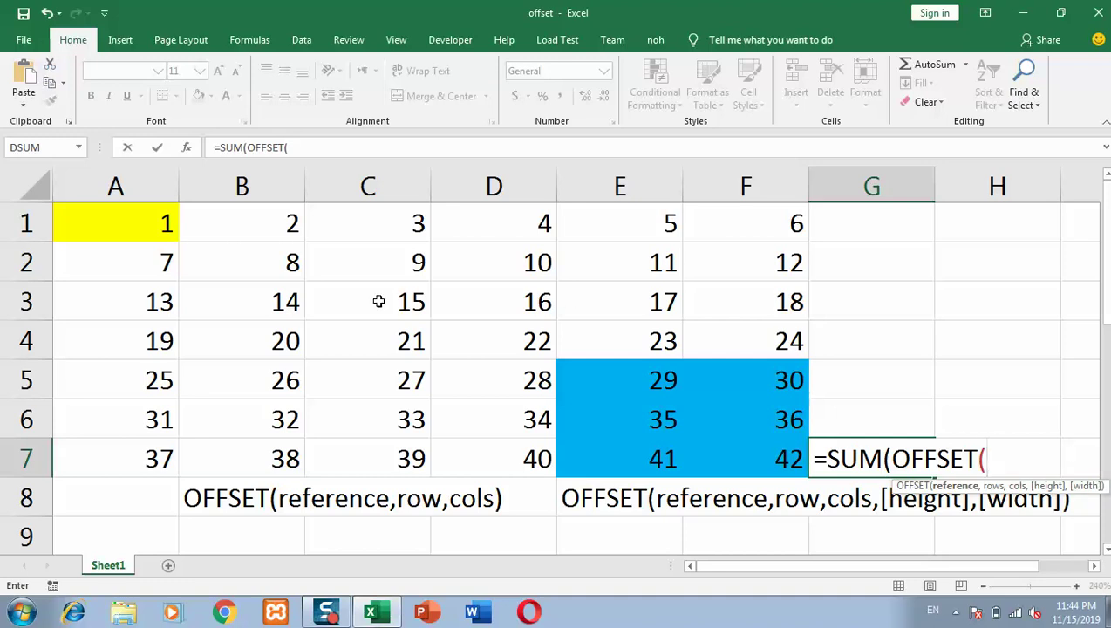
click(137, 221)
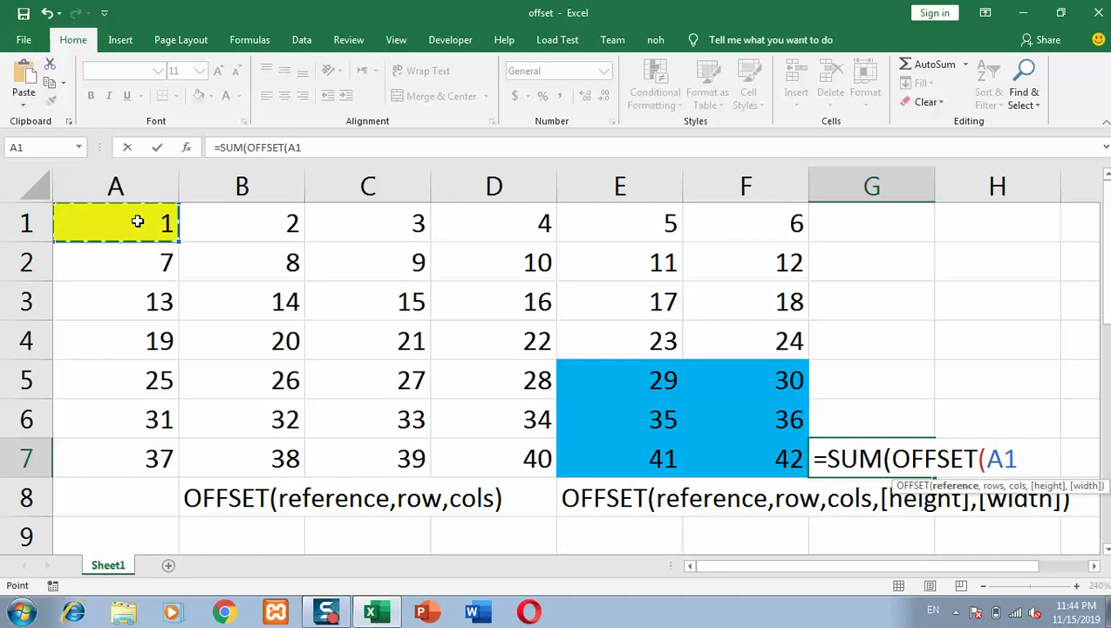
text(,)
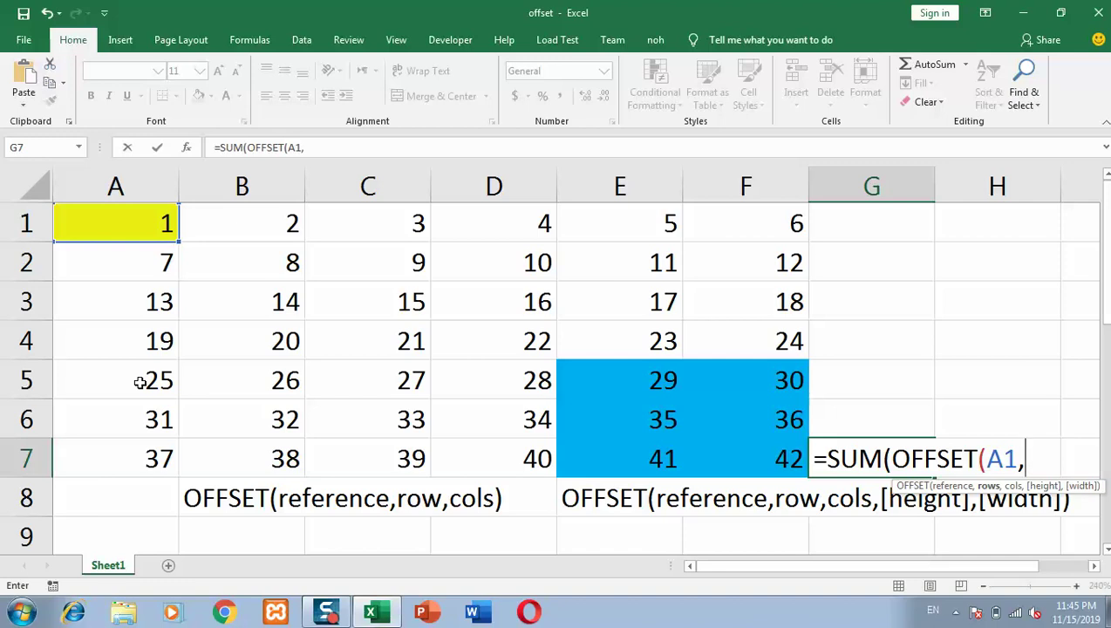
text(4,)
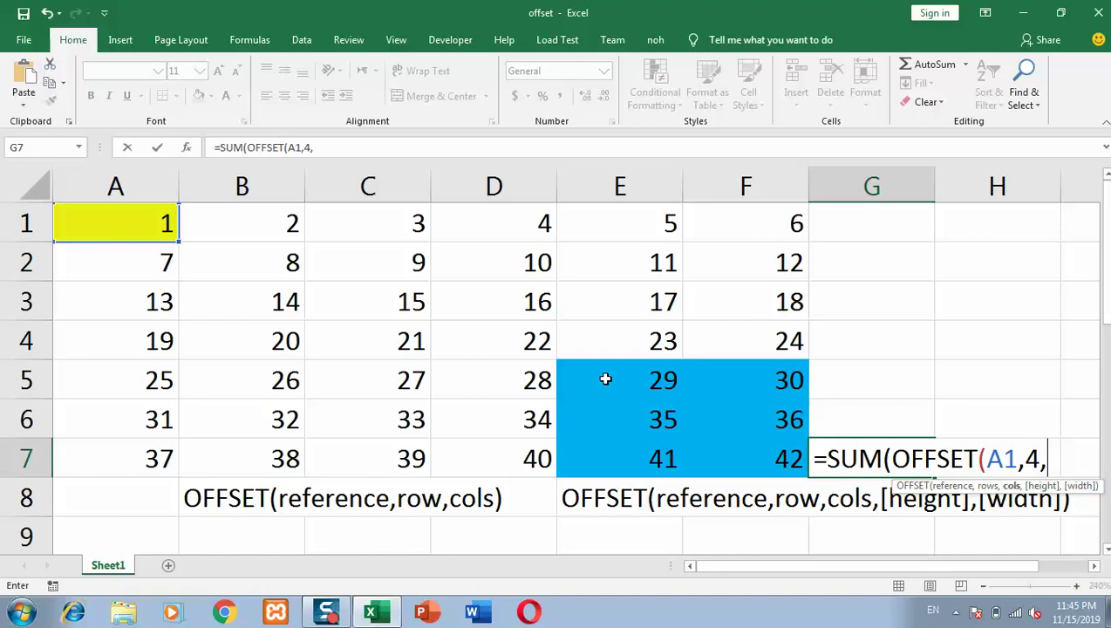
text(4,)
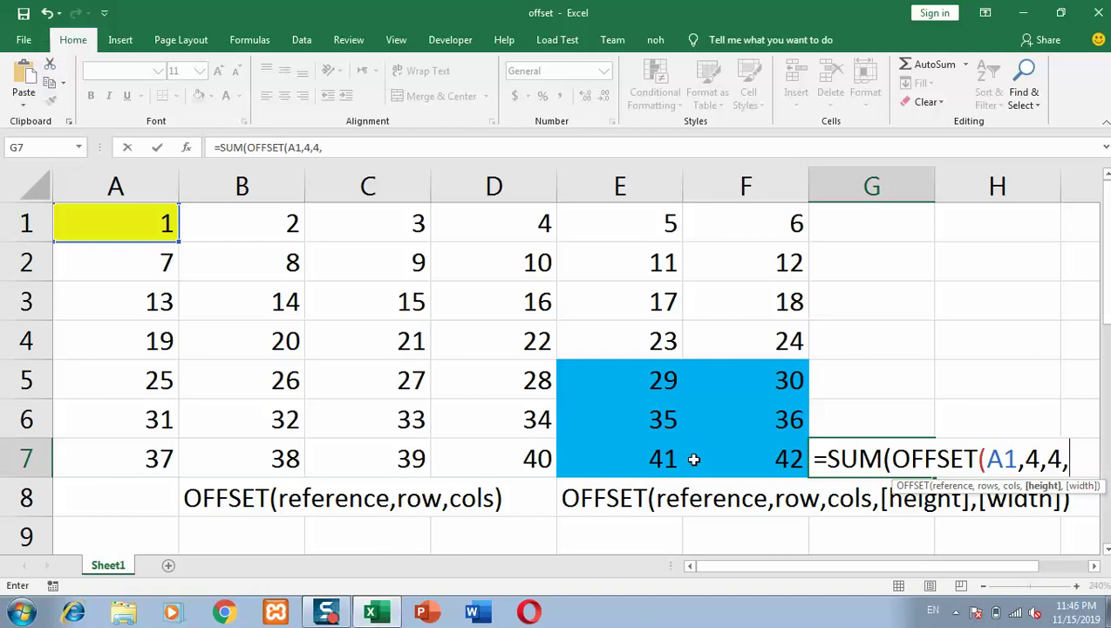
text(3,)
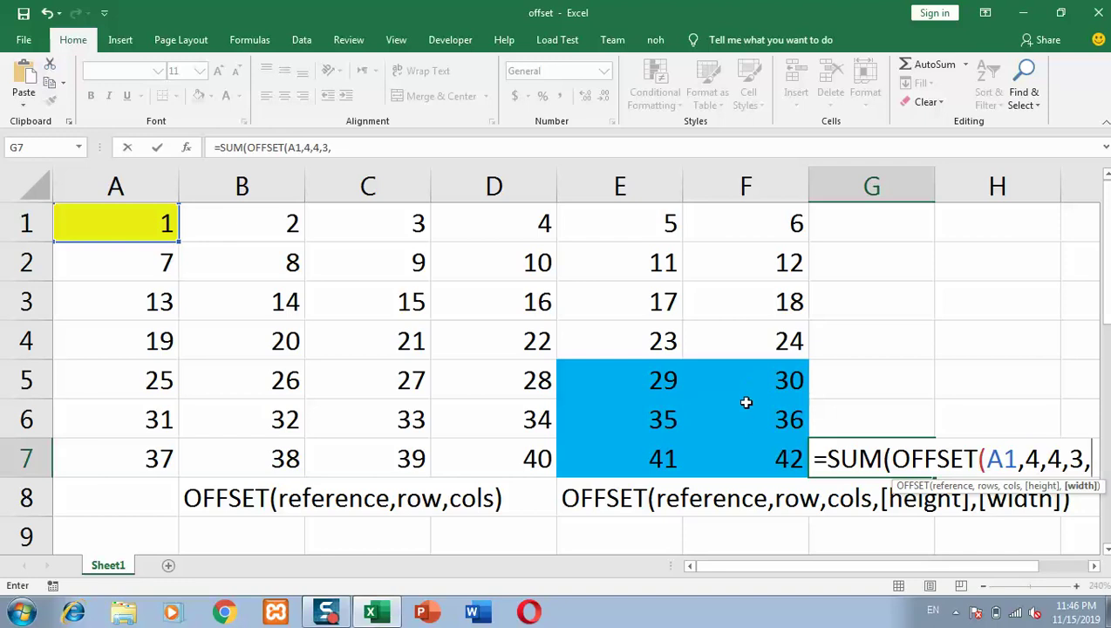
text(2)
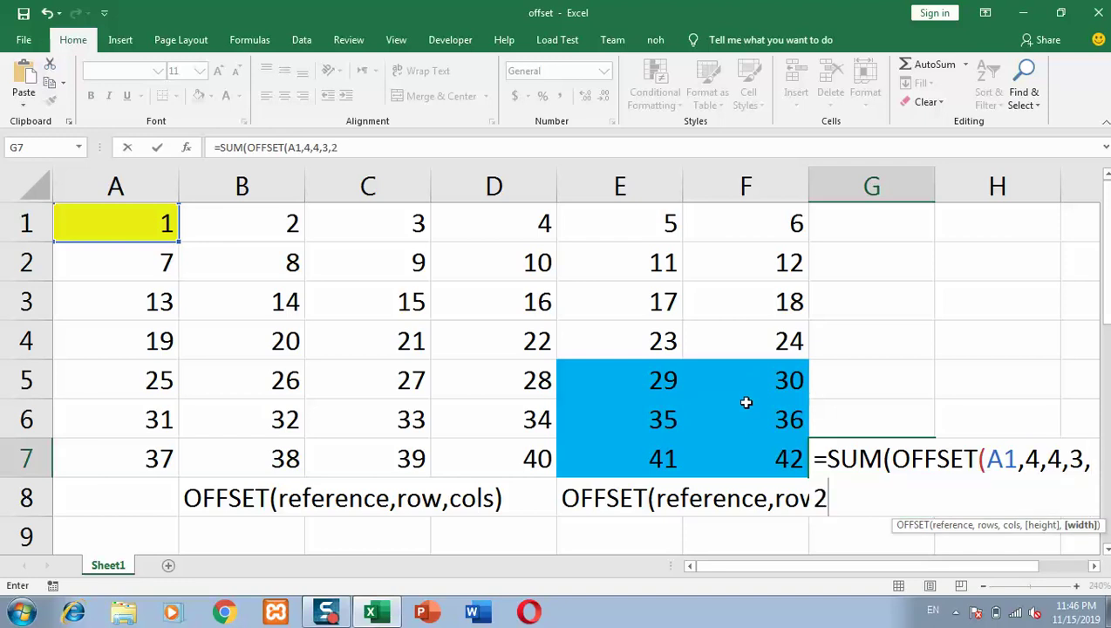
text())
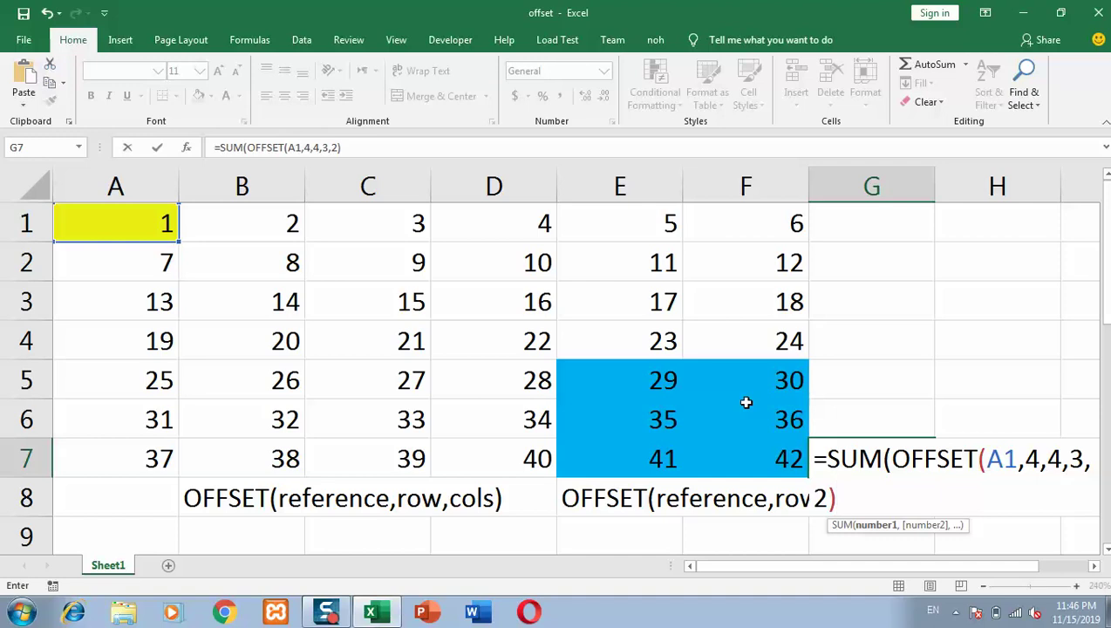
text())
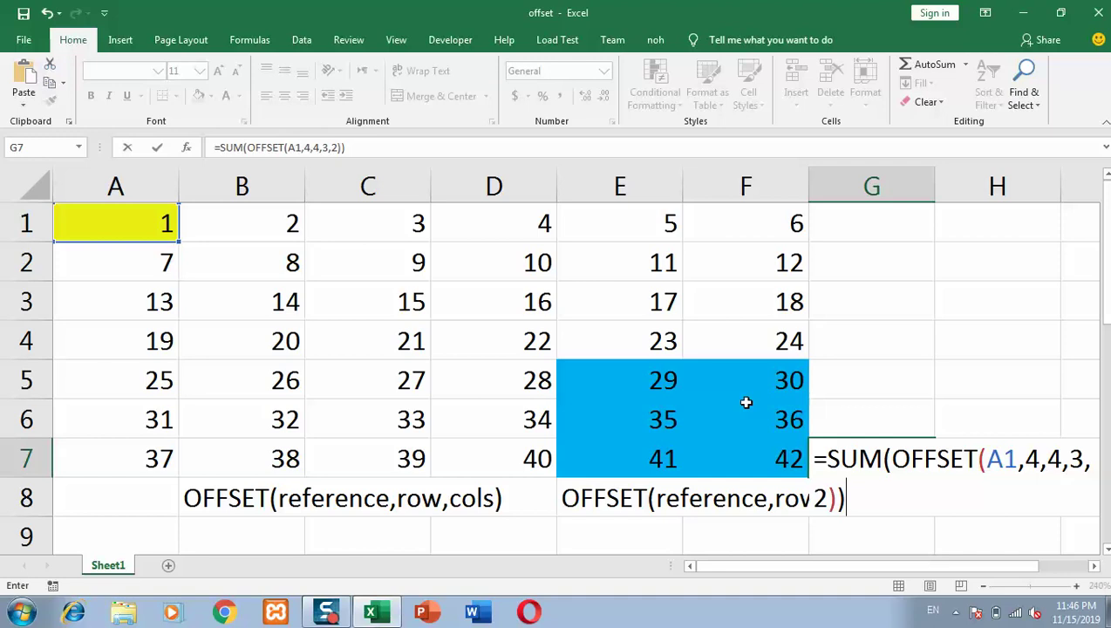
key(Return)
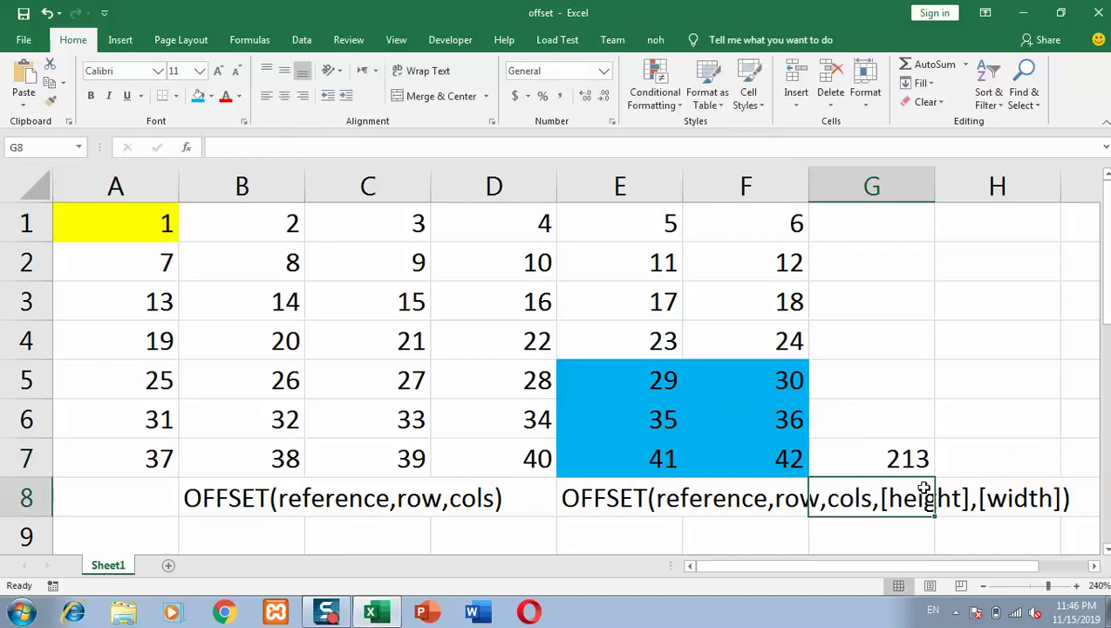
click(894, 462)
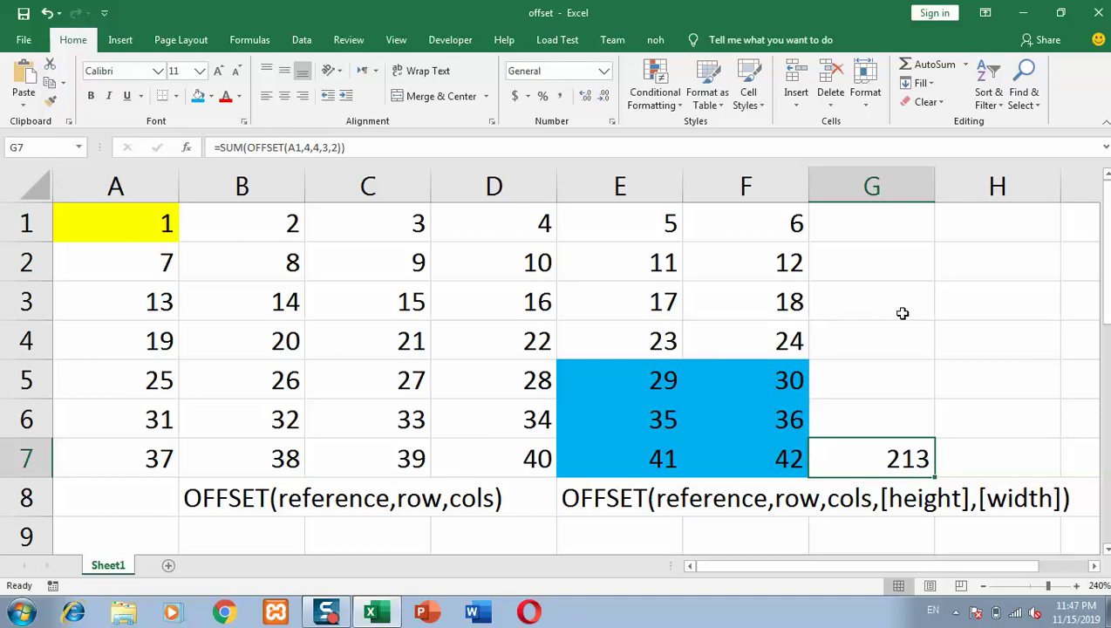
Cross-check the blue range's total with =SUM(E5:F7) in H4, clear that cell, and return to the OFFSET formula in G7
click(985, 342)
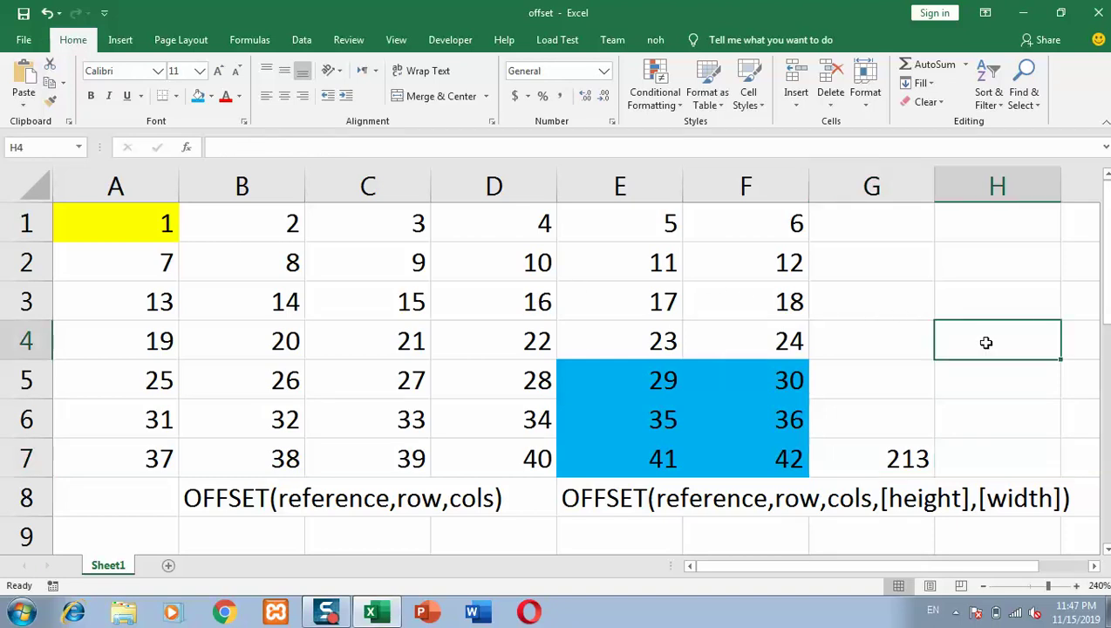
text(=sum)
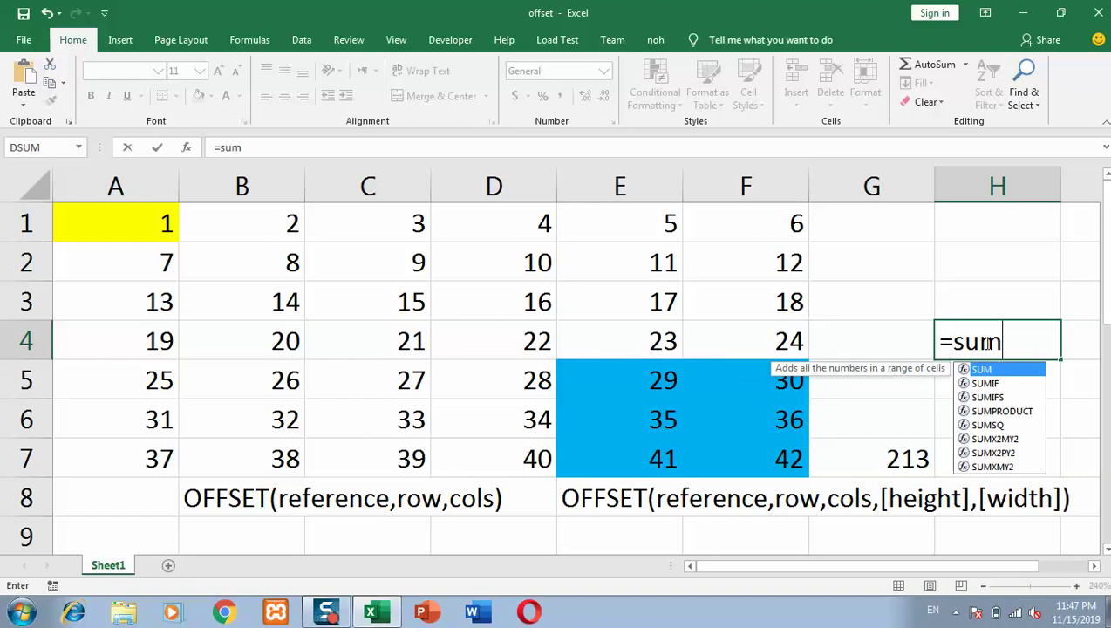
key(Tab)
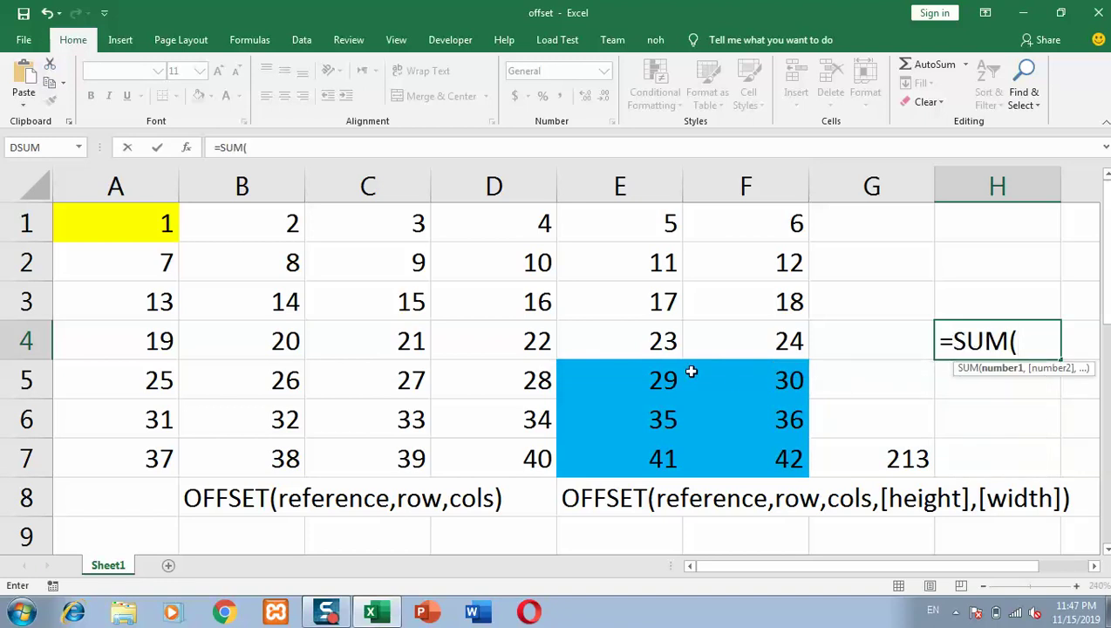
drag(660, 377, 726, 440)
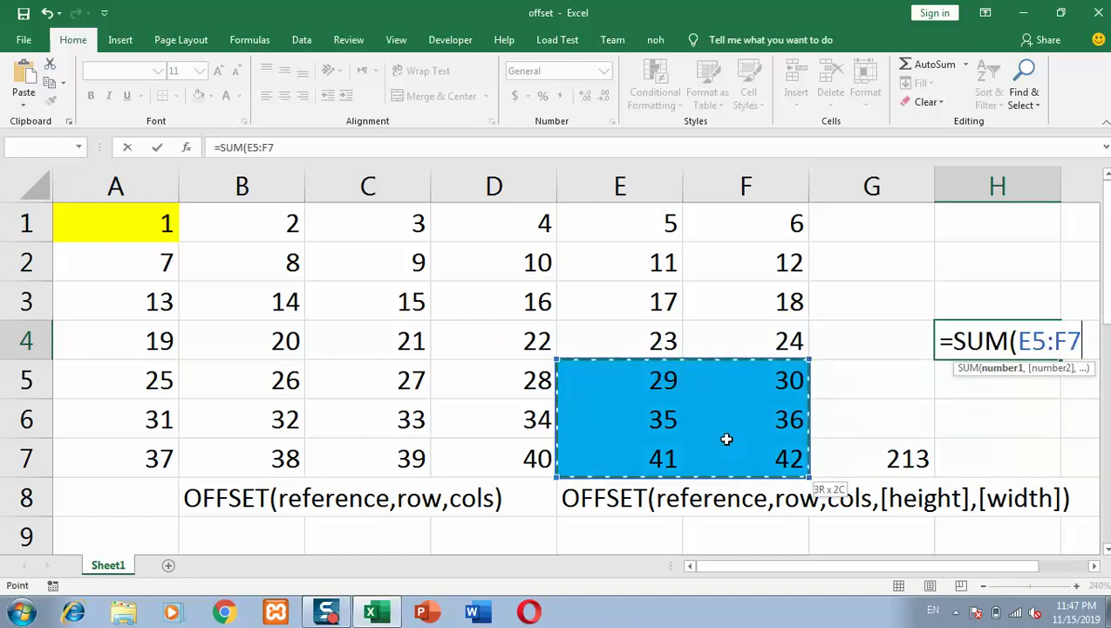
text())
key(ctrl+Return)
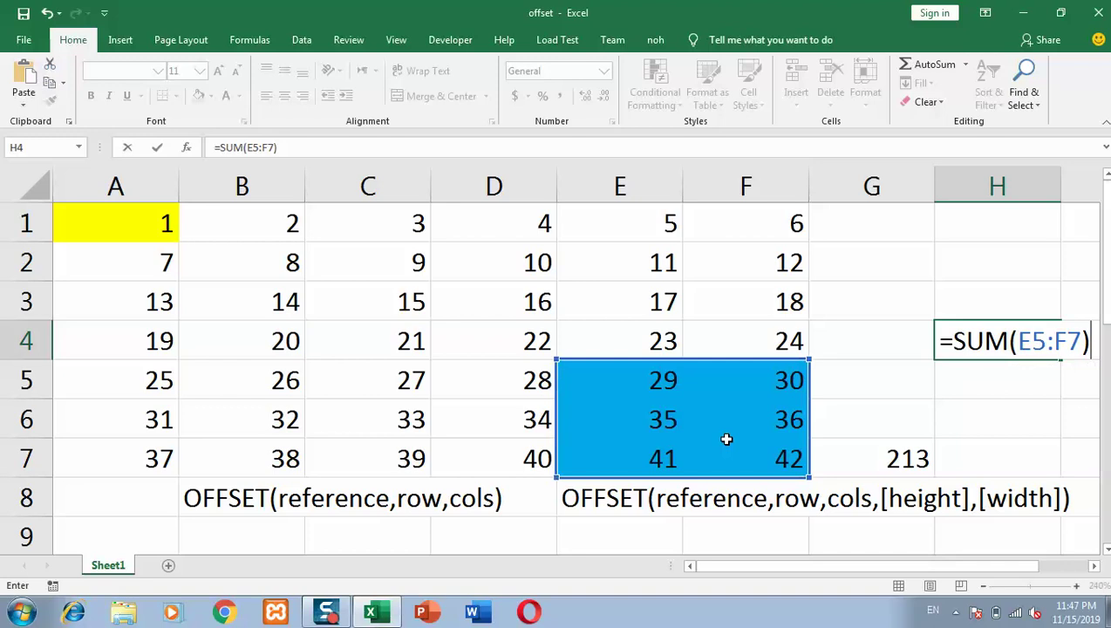
click(1031, 342)
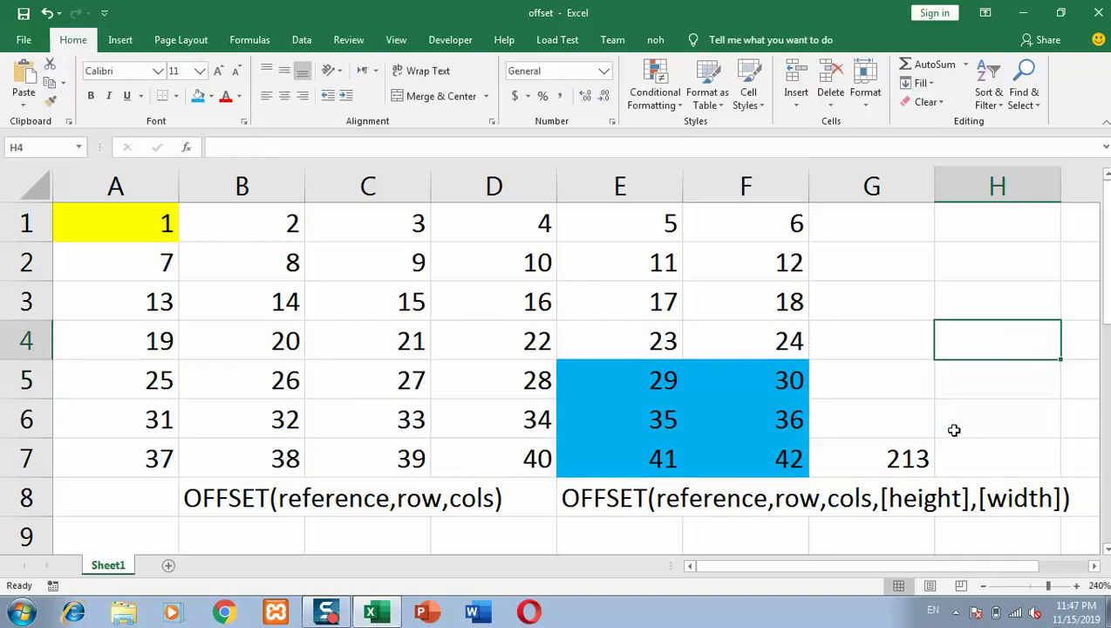
click(898, 457)
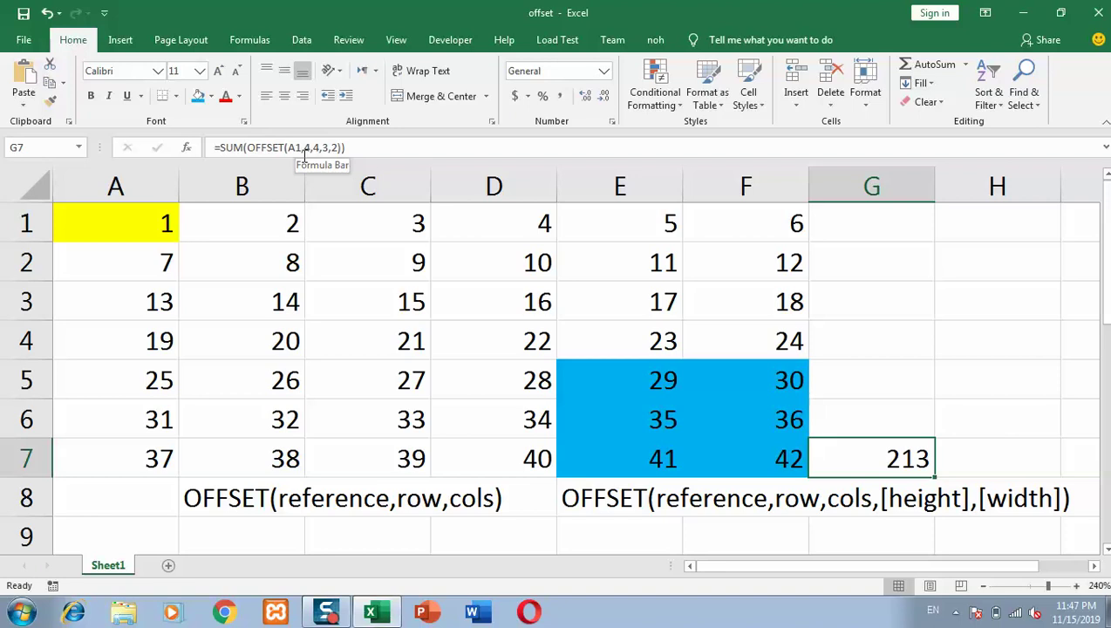
Remove the yellow fill from cell A1
click(133, 216)
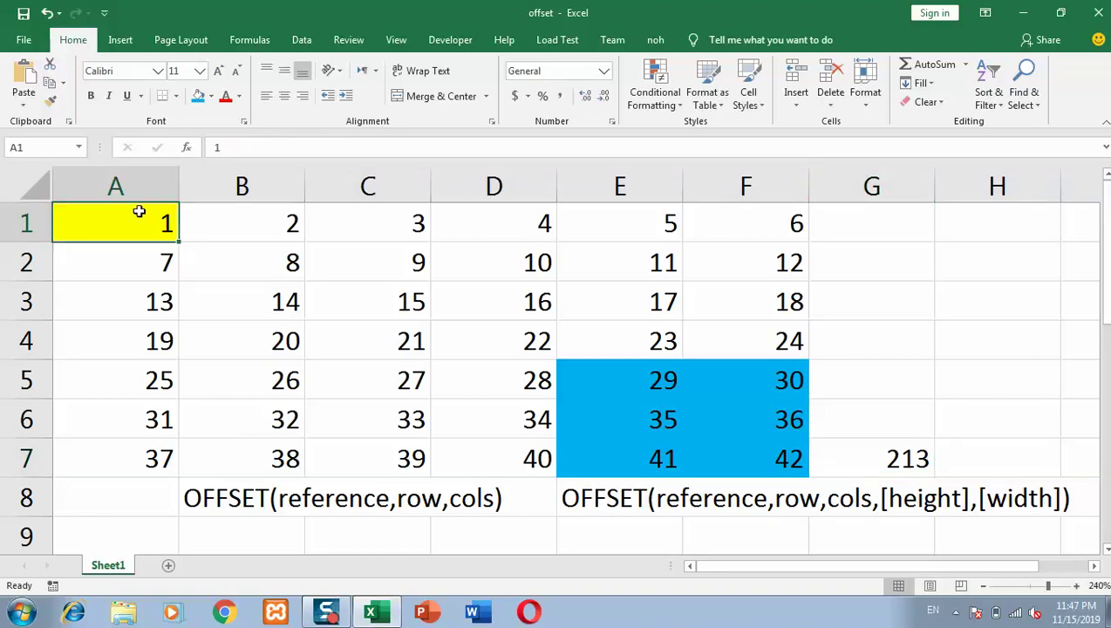
click(211, 96)
click(220, 239)
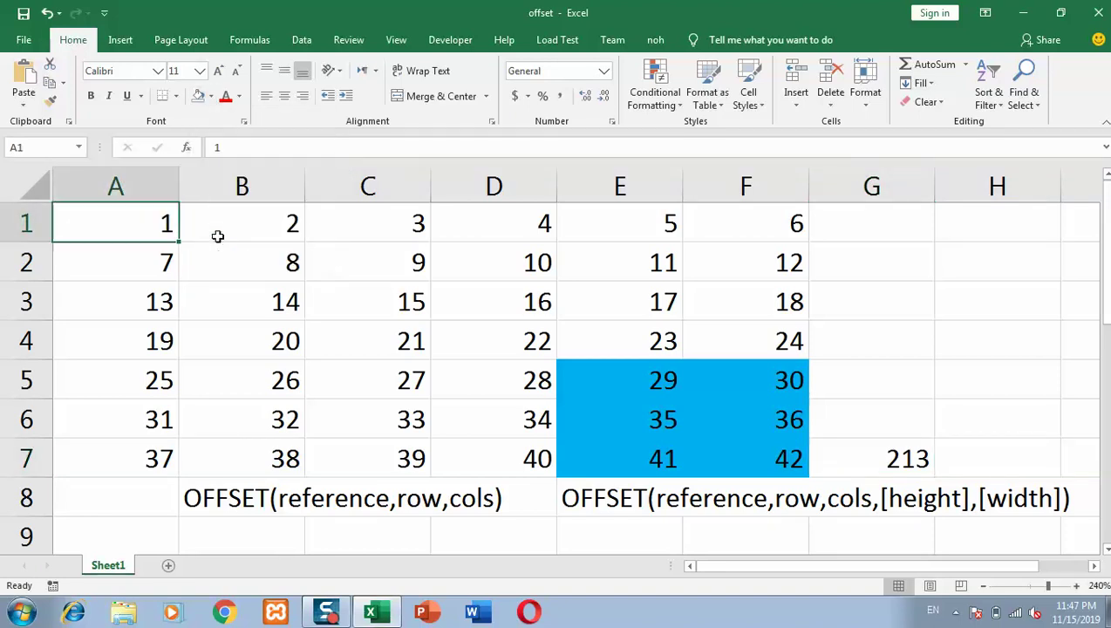
Fill cell F7 with red to mark it as the new reference cell
click(769, 467)
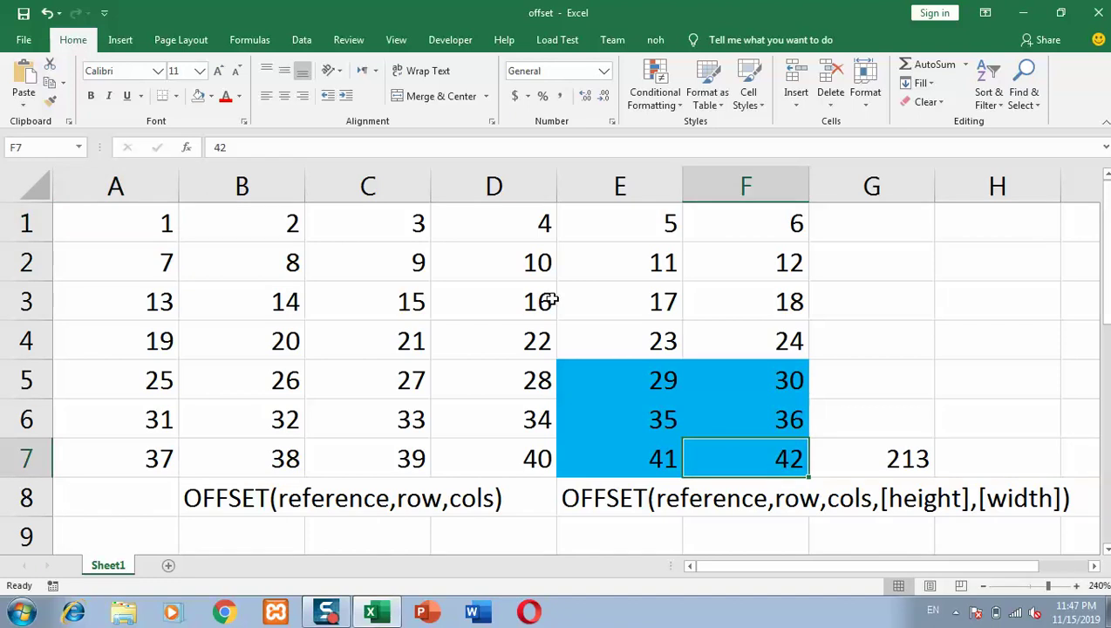
click(211, 96)
click(211, 223)
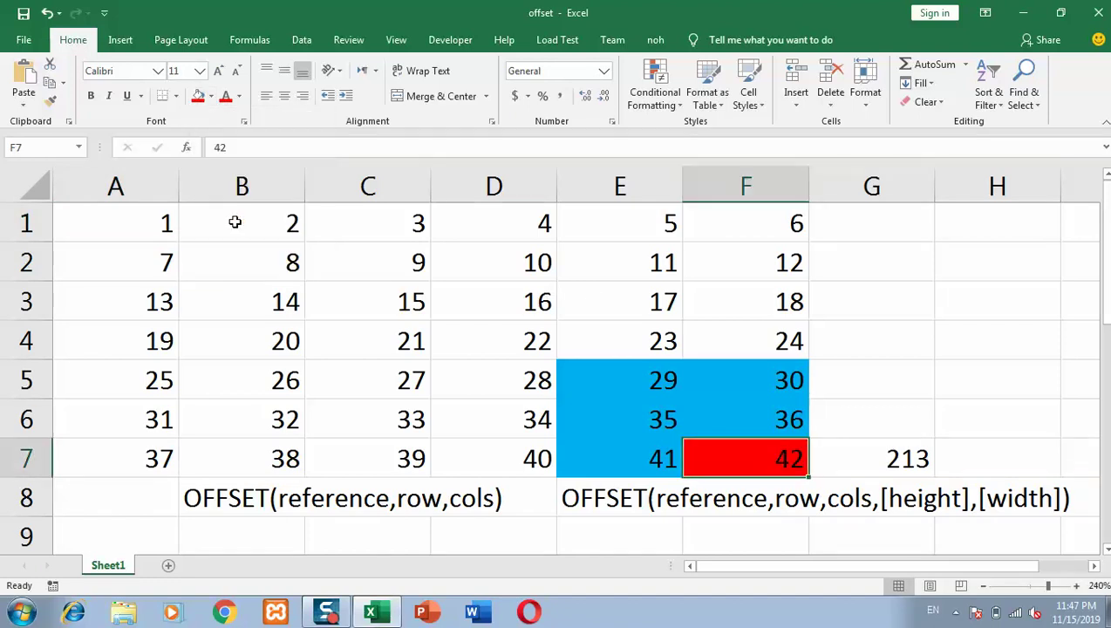
Delete the SUM and OFFSET formula from cell G7
click(889, 464)
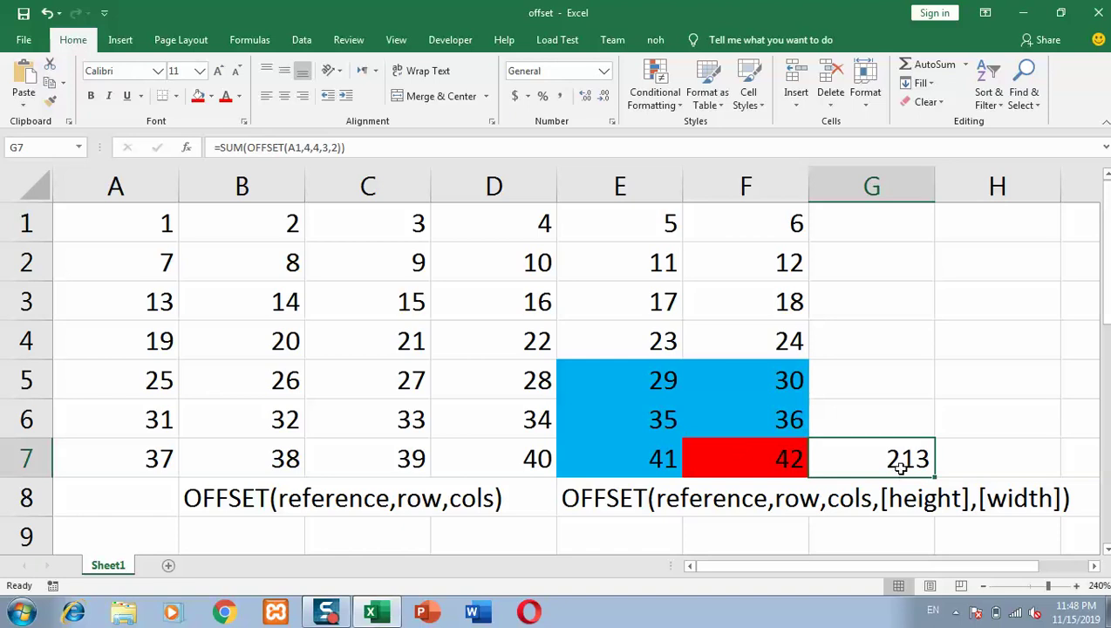
key(Delete)
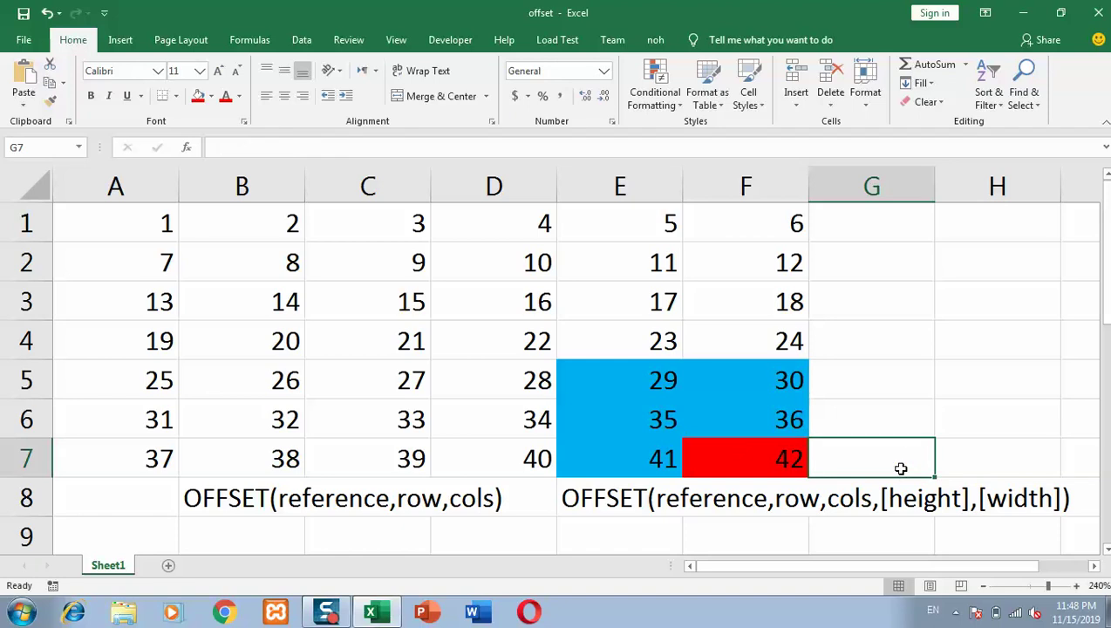
Start a formula in G7 that nests OFFSET inside SUM, with the red cell F7 as the reference
double_click(901, 469)
text(=si)
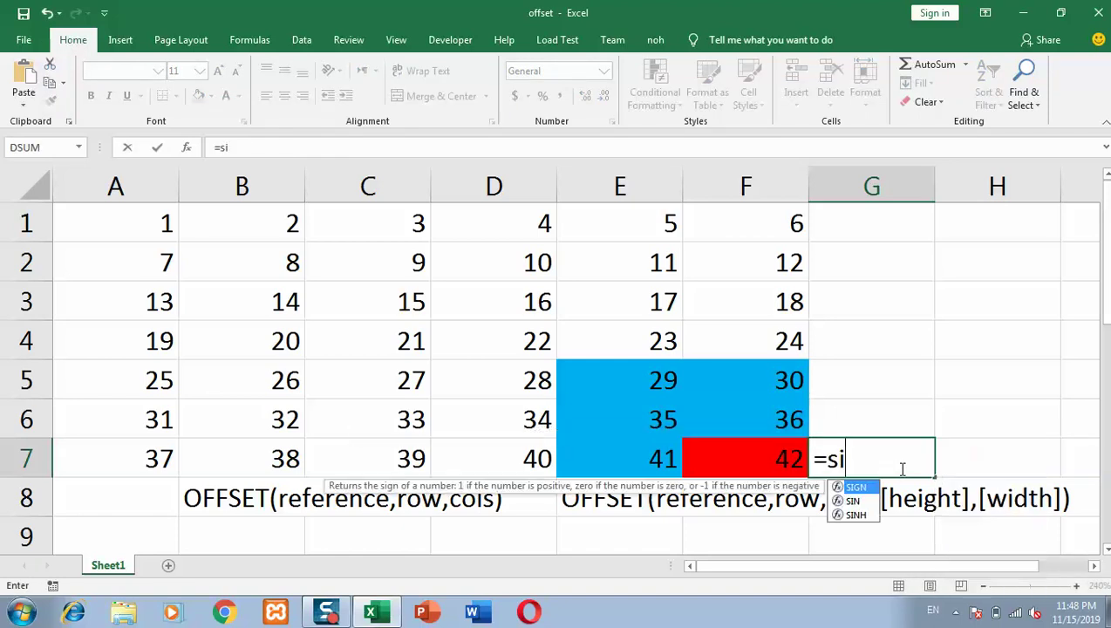
key(BackSpace)
text(um)
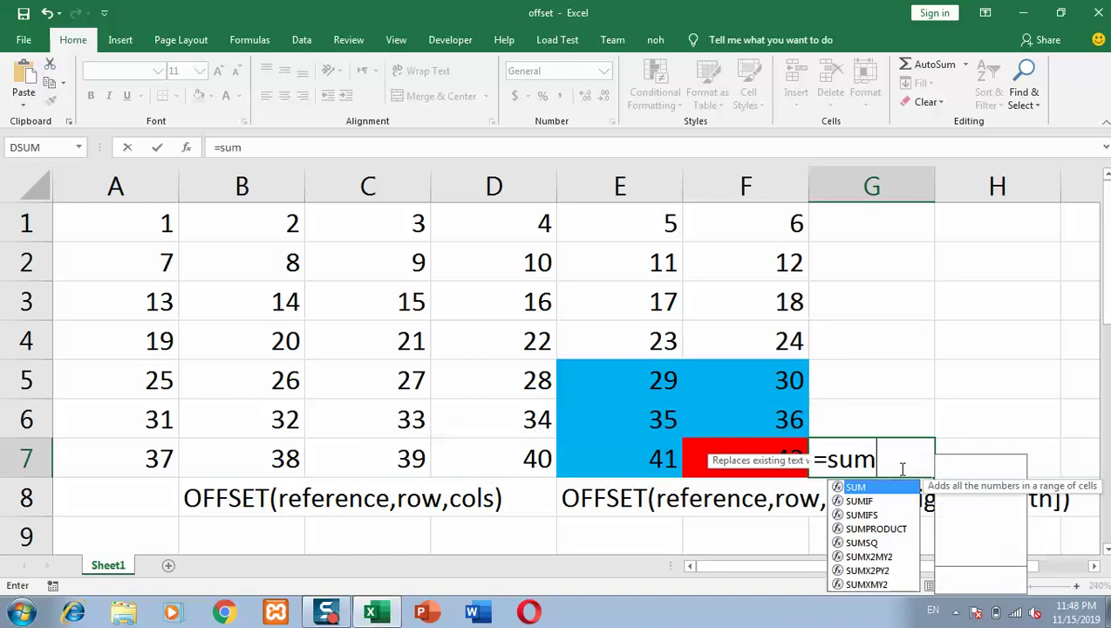
key(Tab)
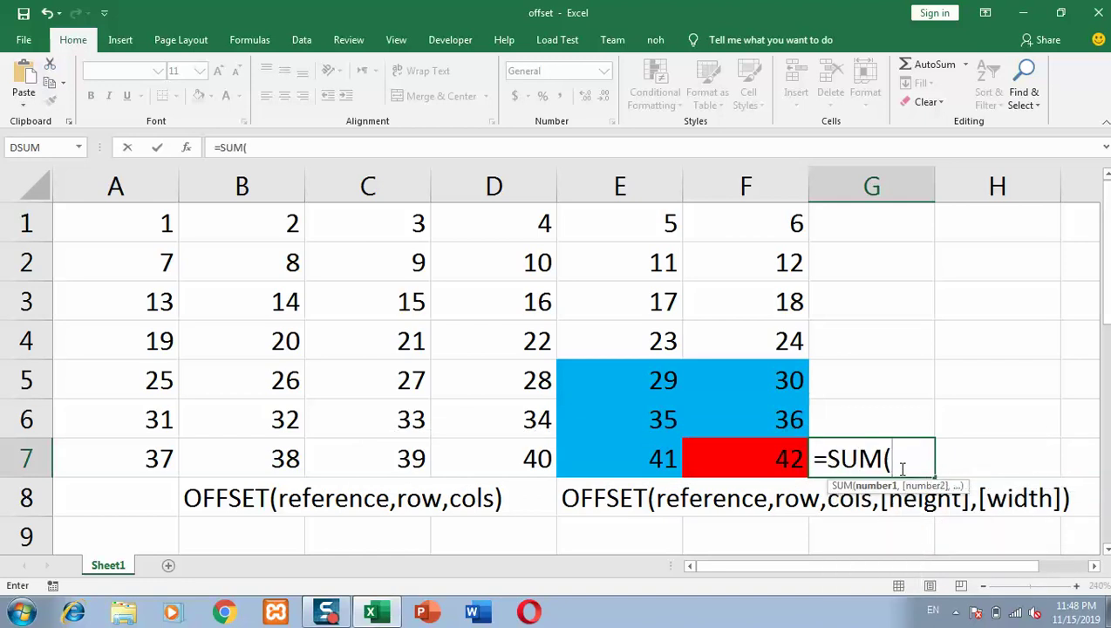
text(off)
key(Tab)
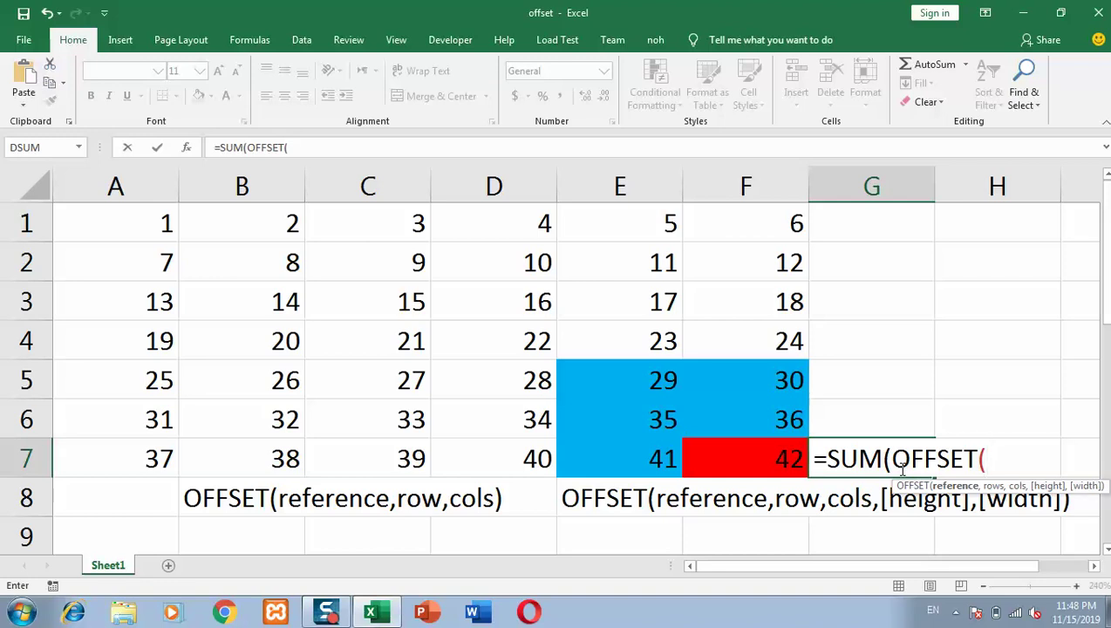
click(746, 467)
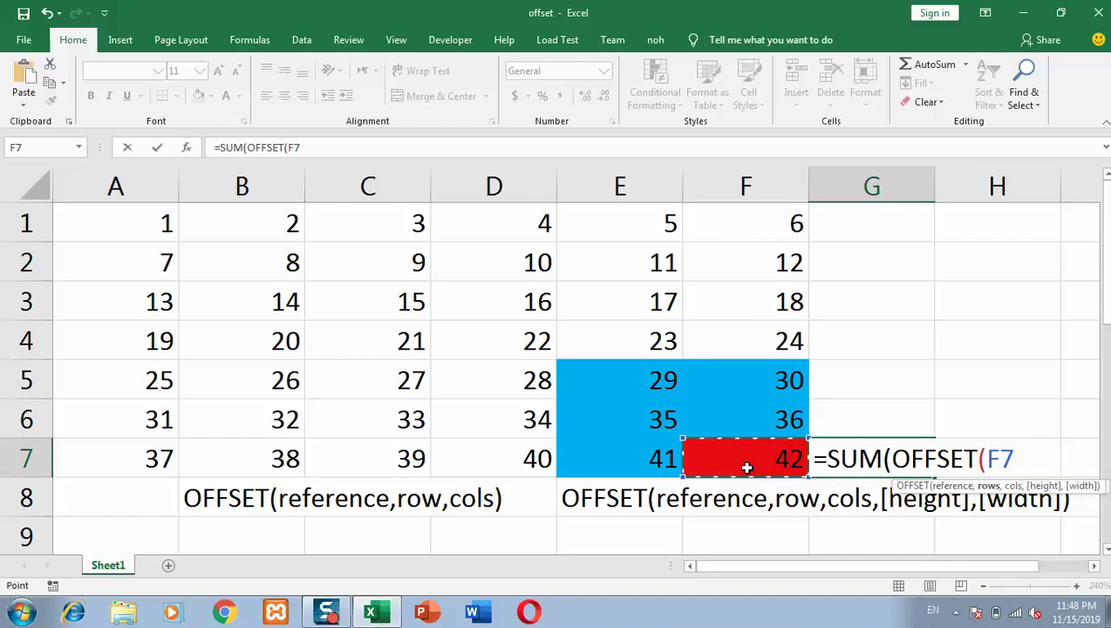
text(,)
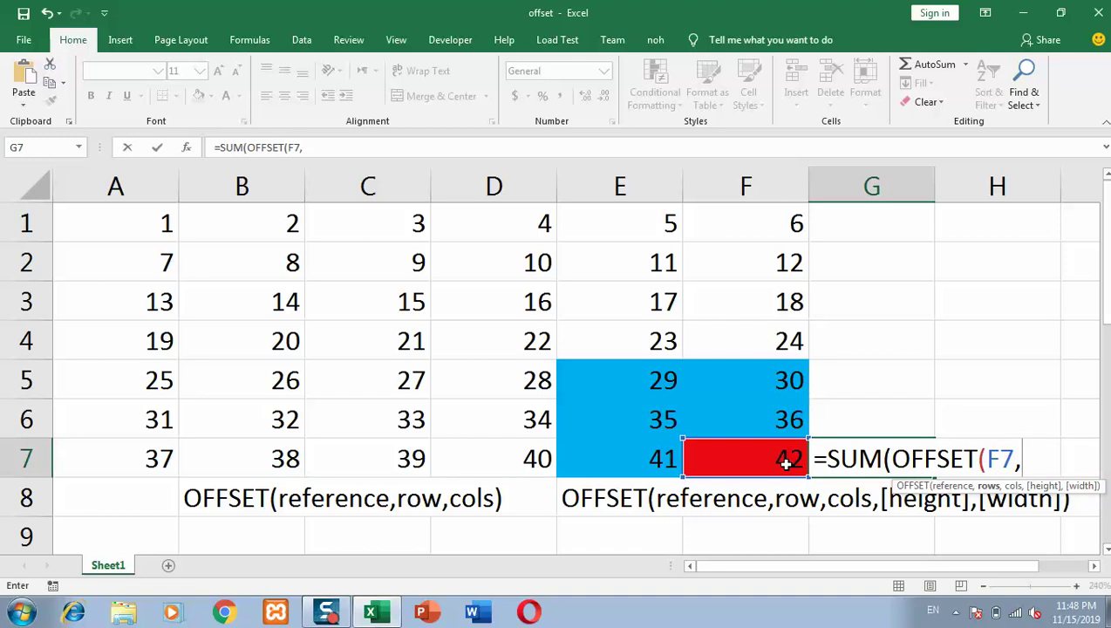
Enter 0 rows, 0 columns and a height of 3 as OFFSET arguments, declining the suggested formula correction
text(0,)
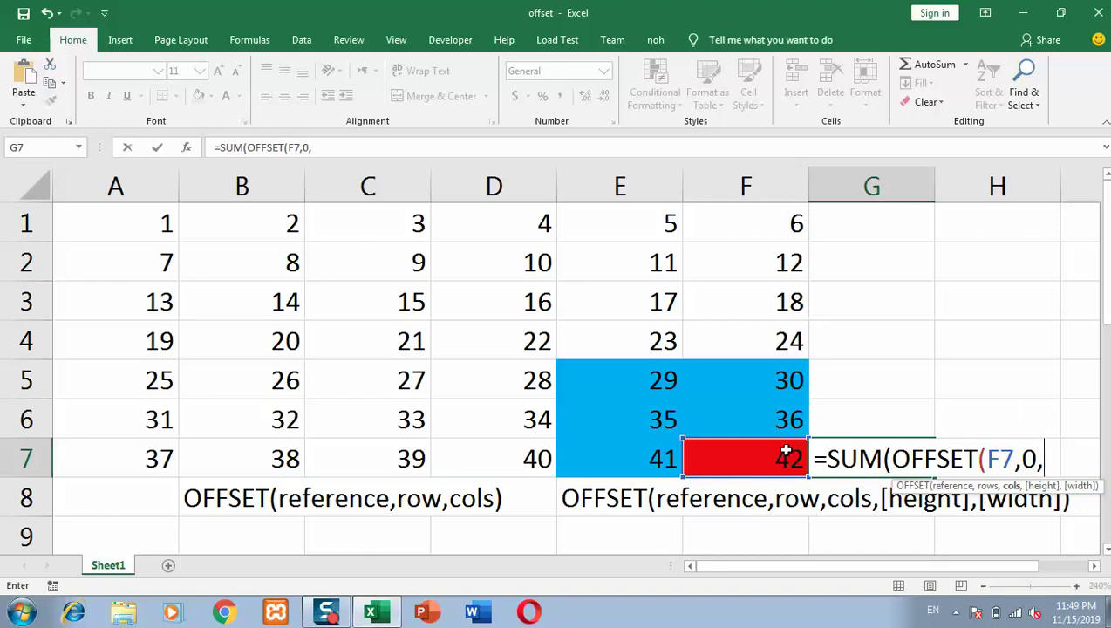
text(0,3)
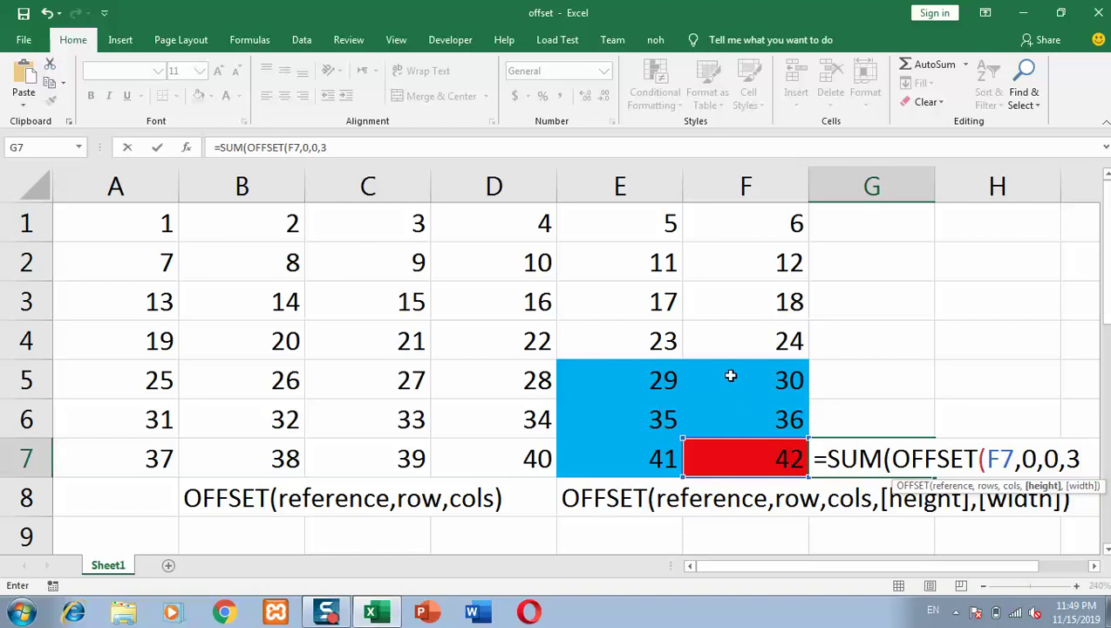
key(Return)
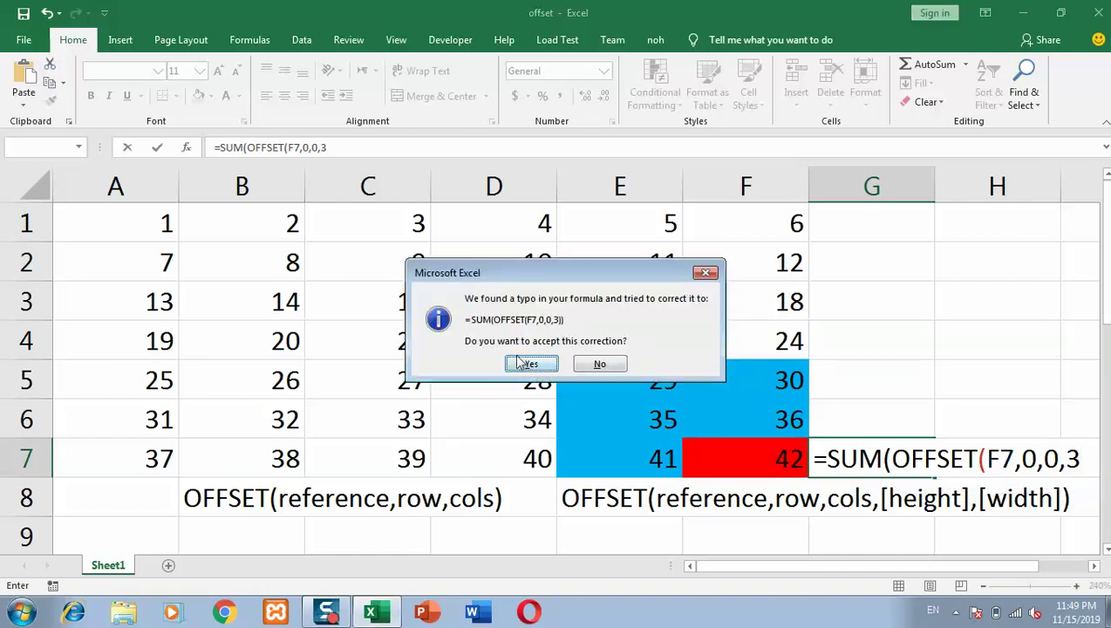
click(596, 366)
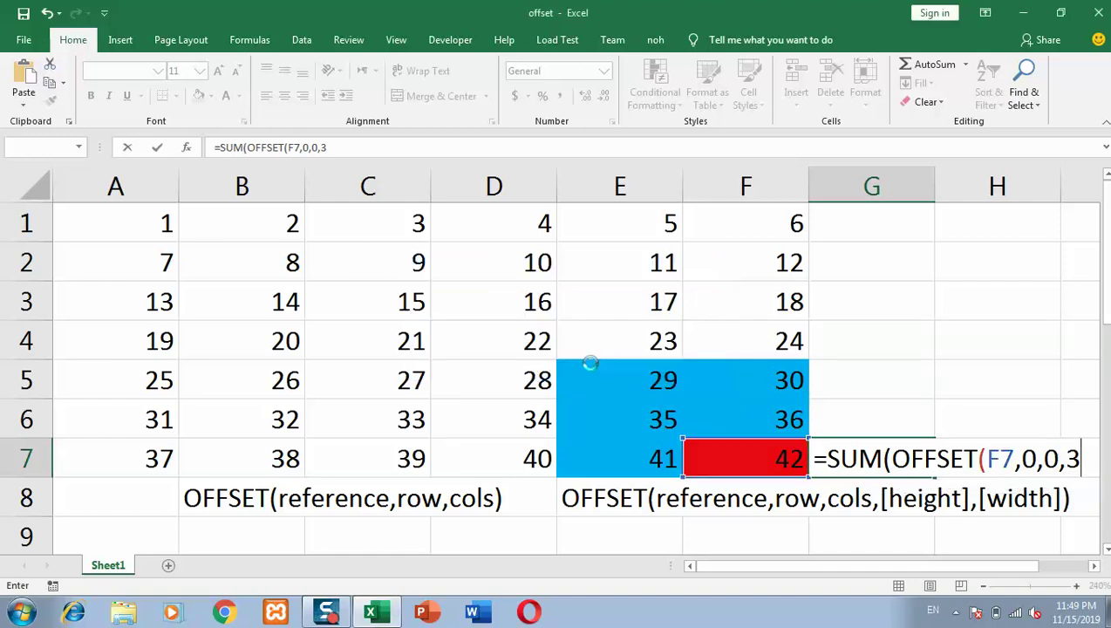
click(592, 350)
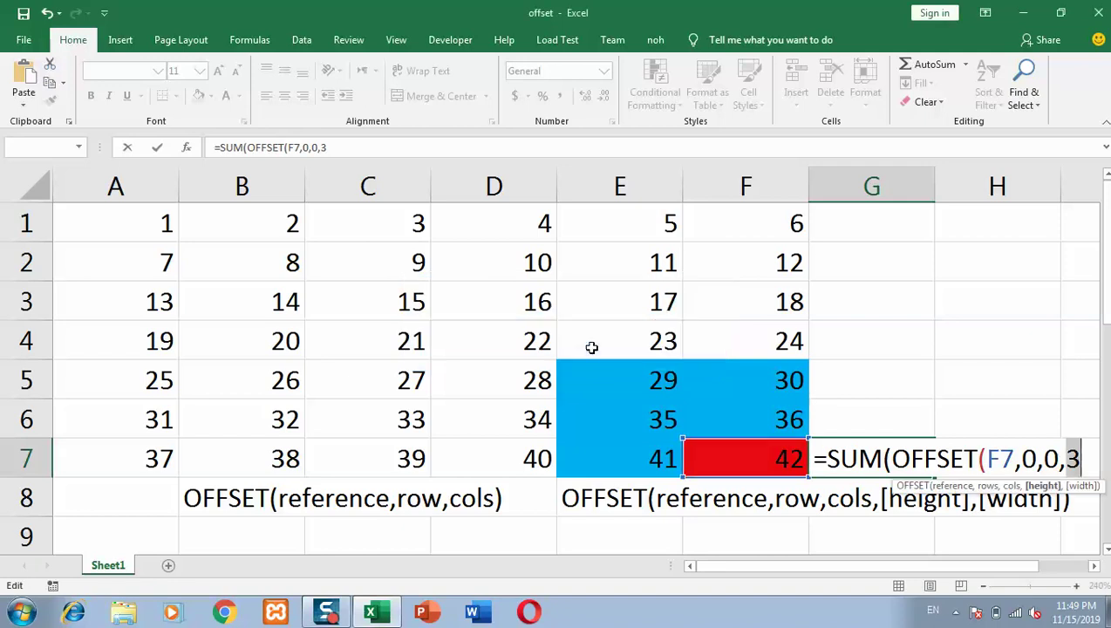
Change the OFFSET height to -3, add a width of -2, and complete the formula as =SUM(OFFSET(F7,0,0,-3,-2))
click(1068, 459)
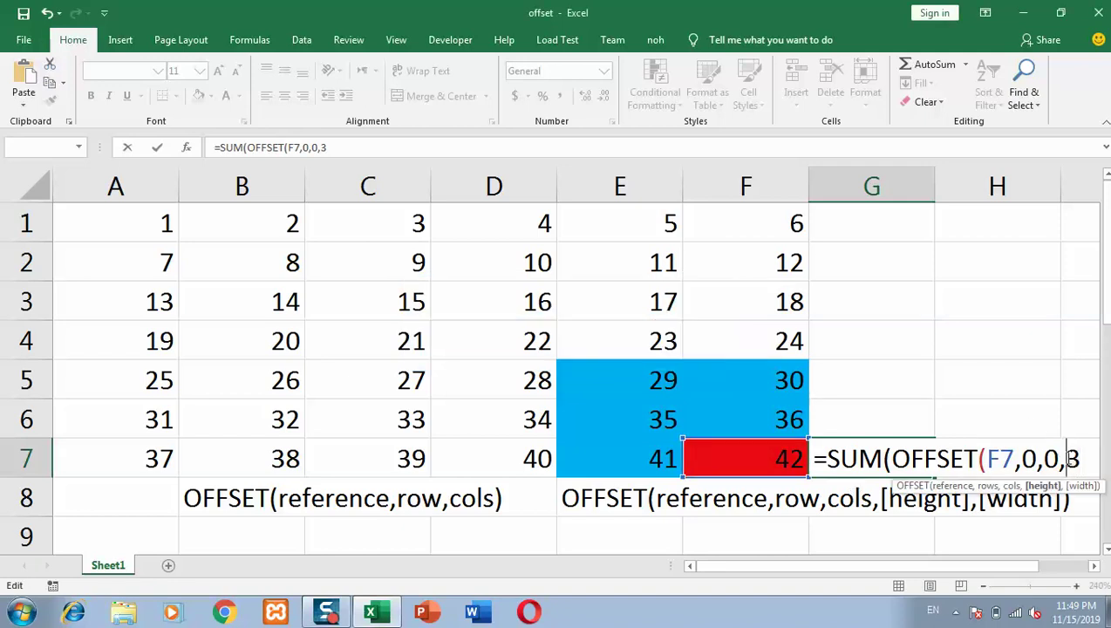
text(-)
click(1094, 459)
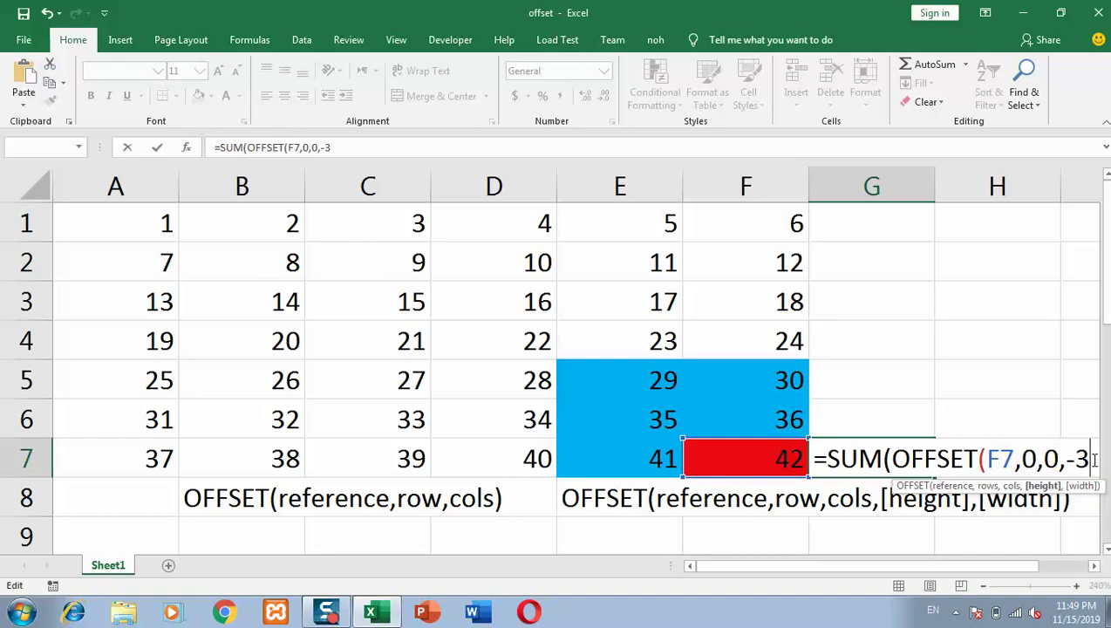
text(,)
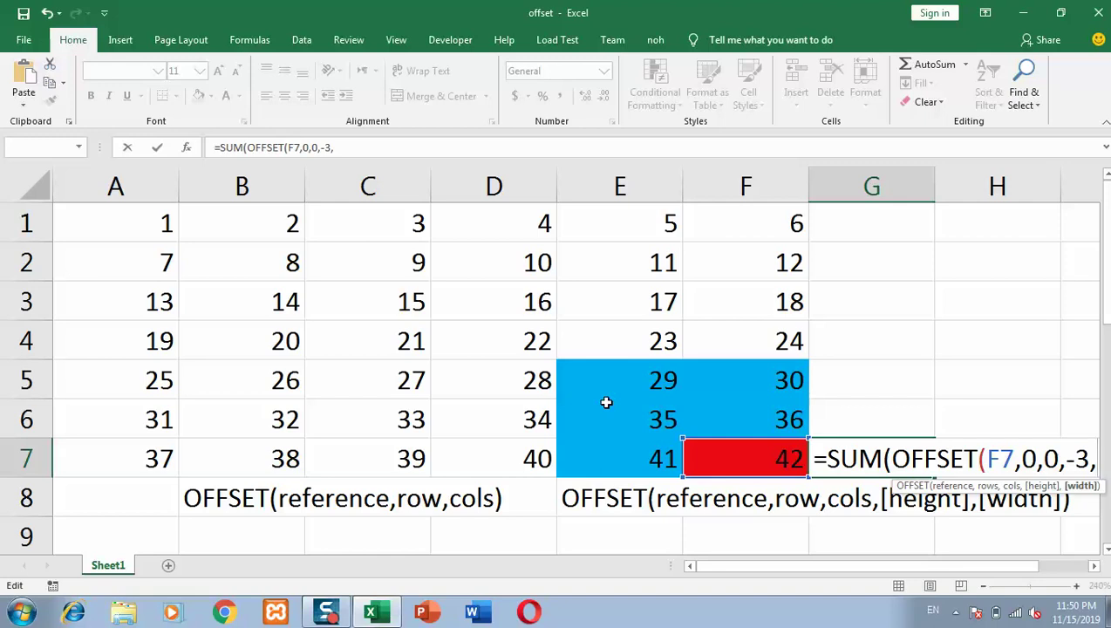
text(-2)
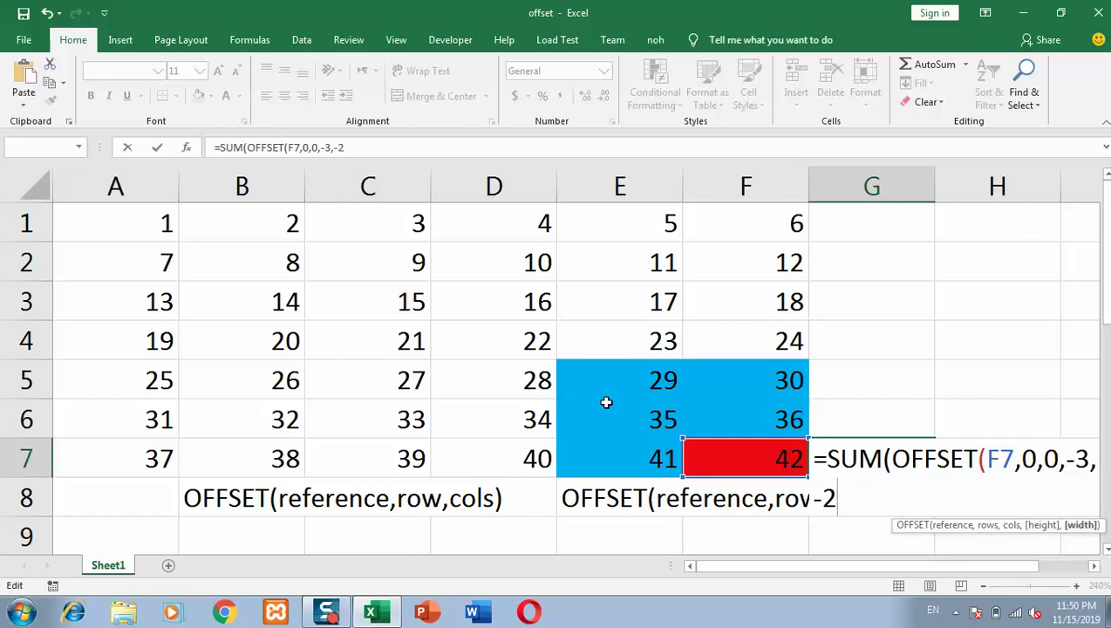
text())
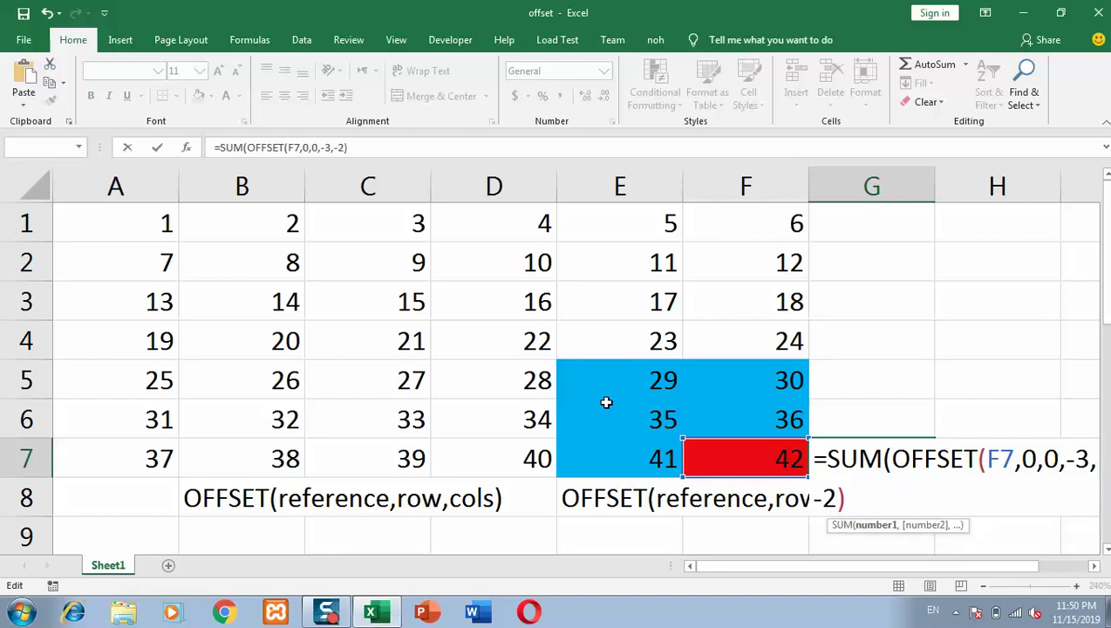
text())
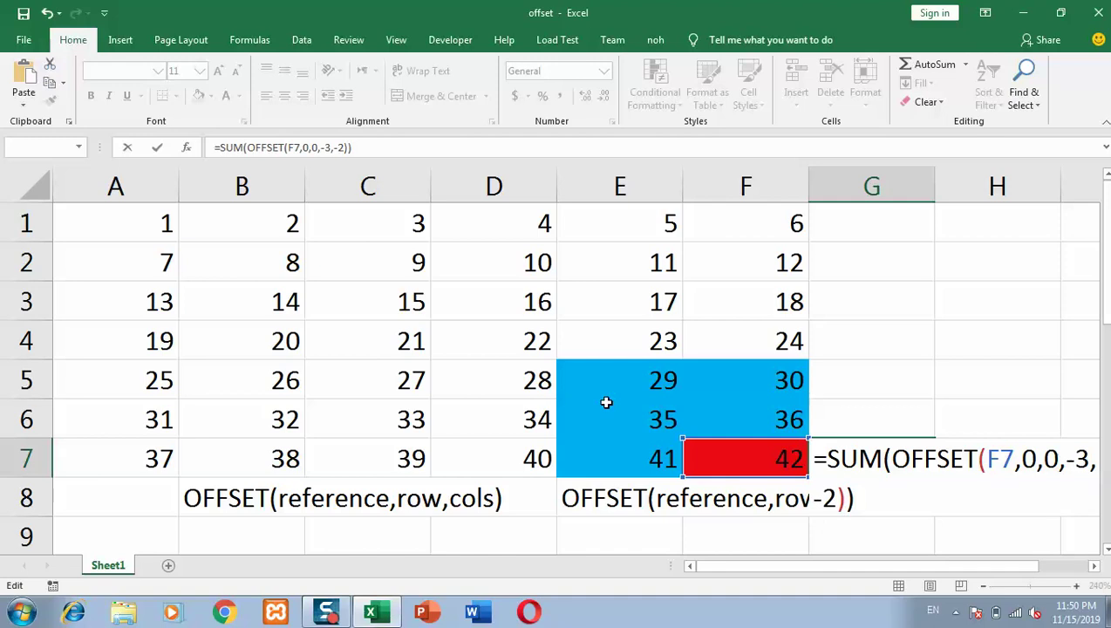
key(Return)
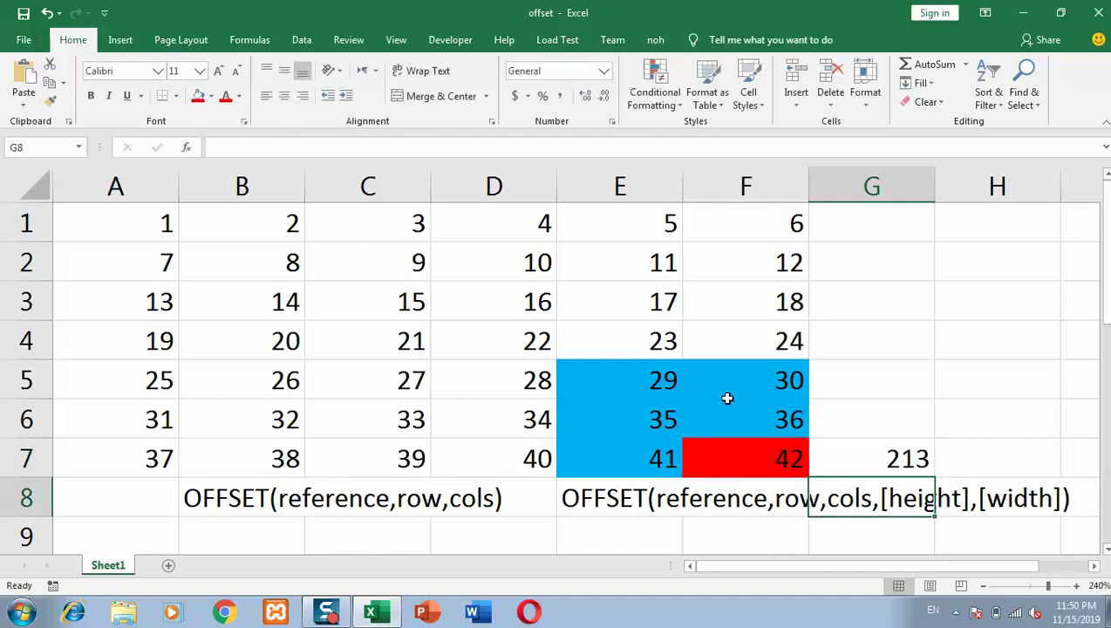
Step back through G7's edit history to the A1-based OFFSET formula for comparison, and start redoing the changes
click(882, 463)
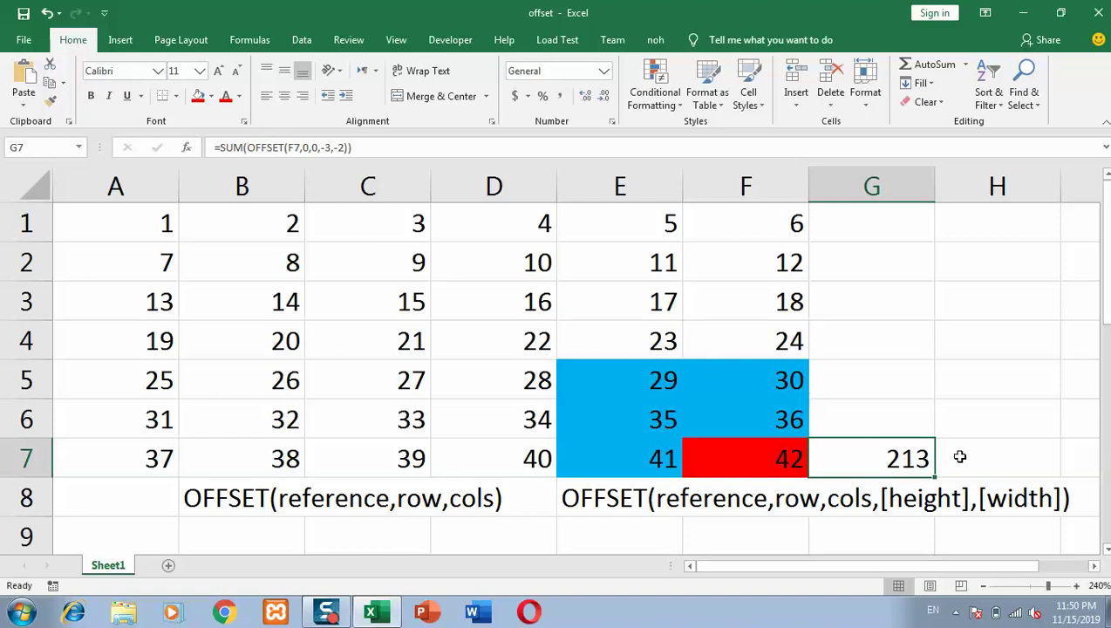
key(ctrl+z)
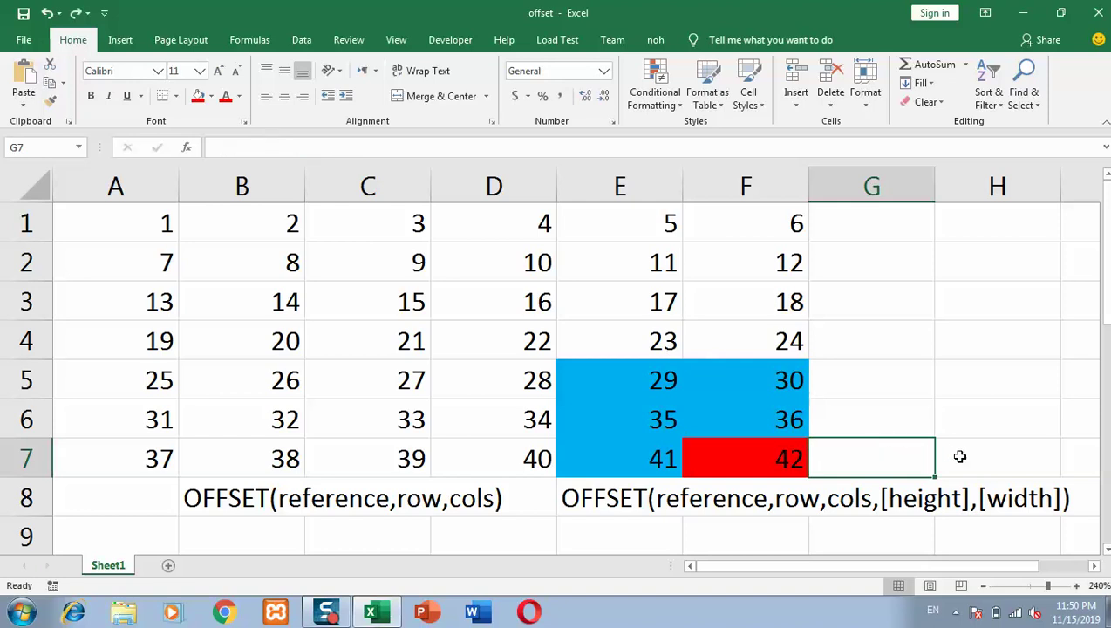
key(ctrl+y)
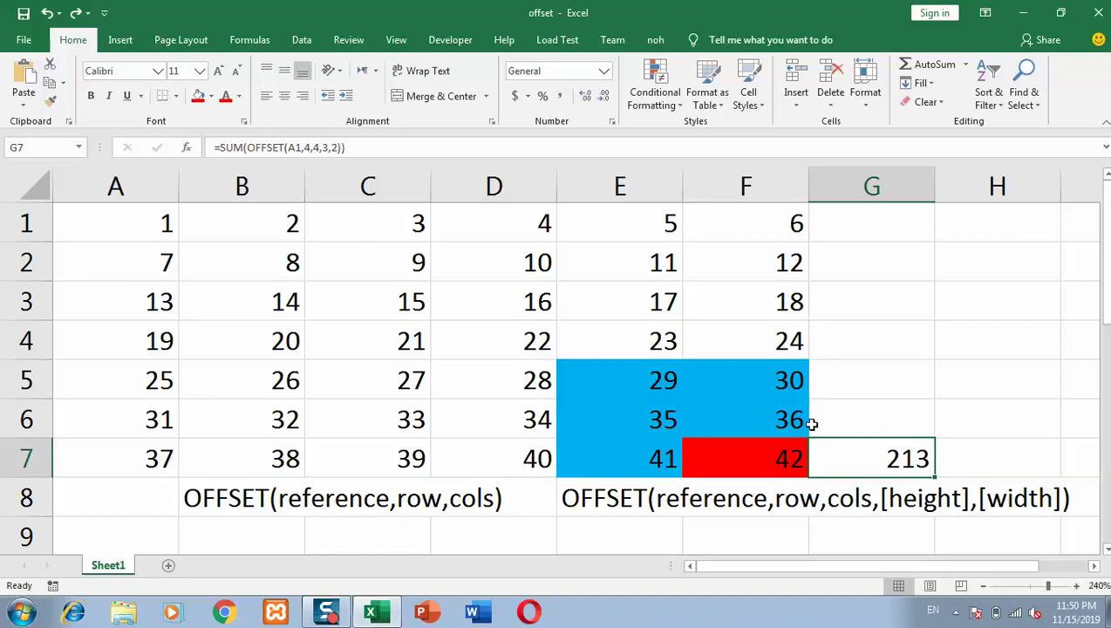
key(ctrl+y)
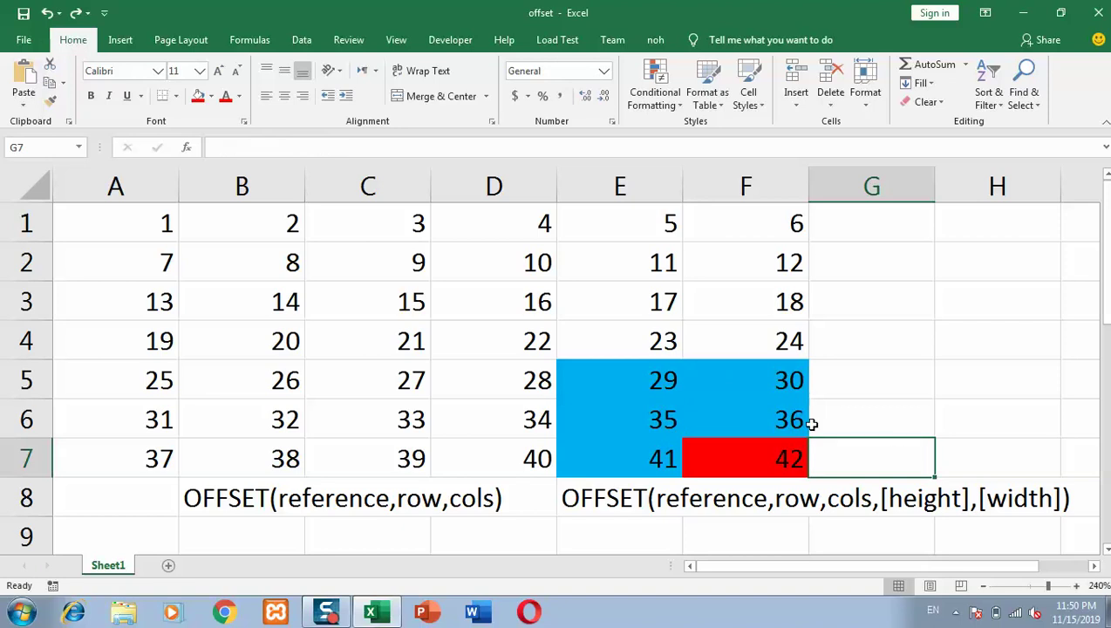